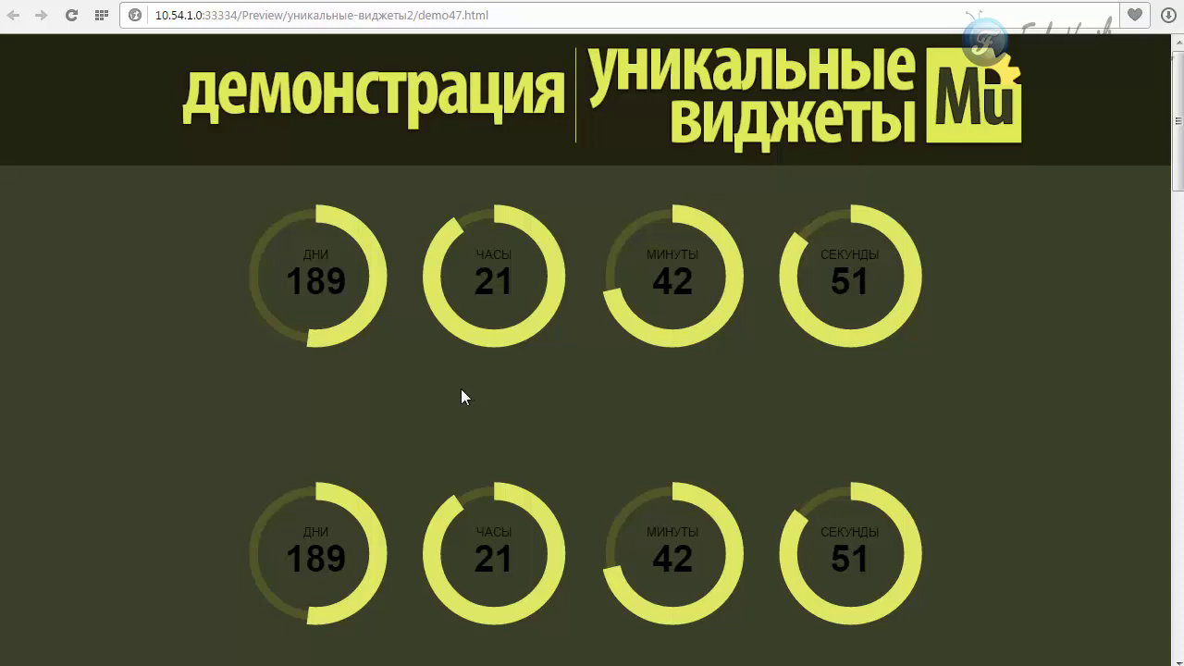
double_click(324, 255)
left_click_drag(507, 255, 476, 255)
left_click_drag(700, 253, 649, 251)
left_click(844, 450)
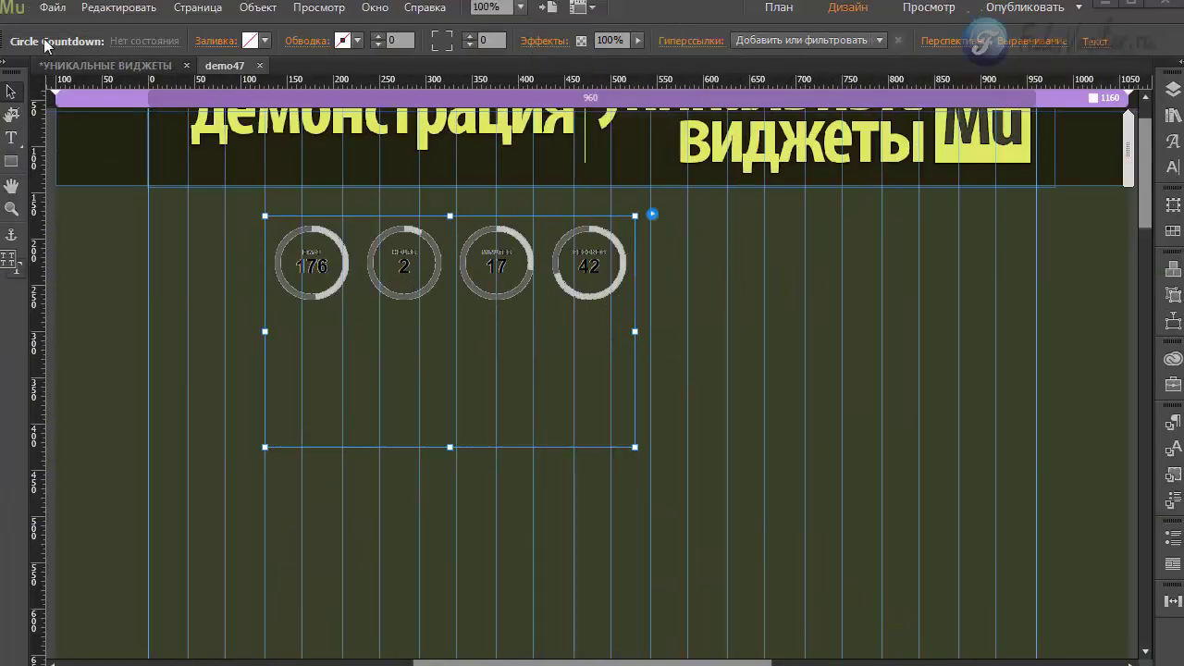
Preview the demo47 page with the default countdown widget in the browser.
left_click(53, 7)
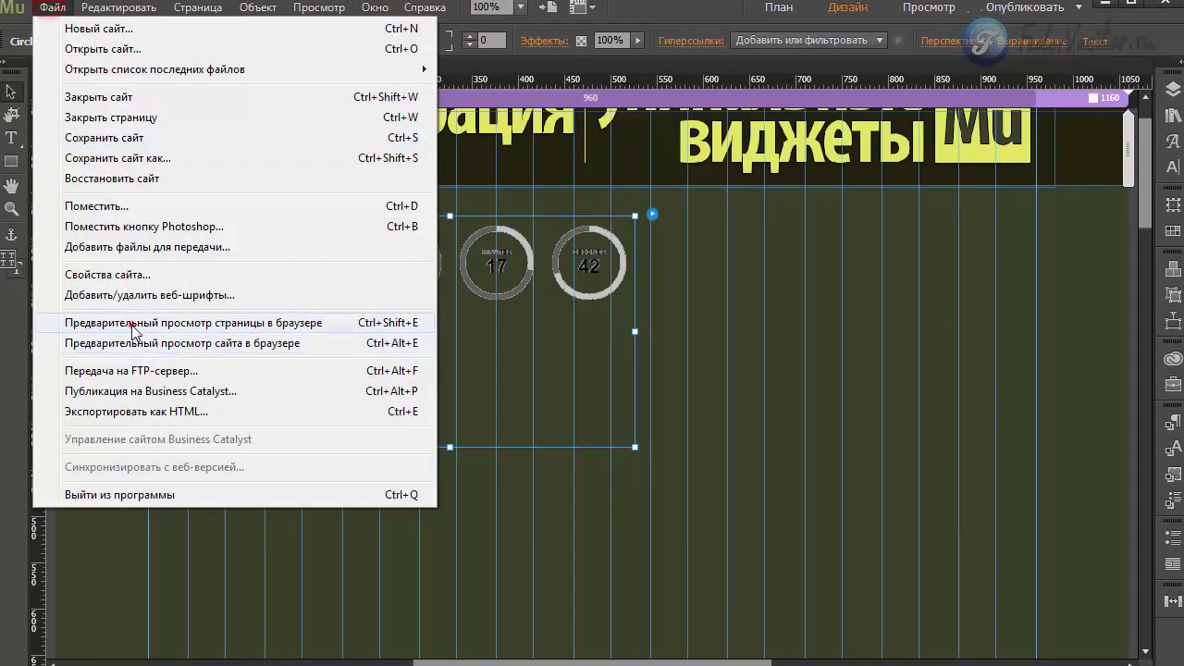
left_click(135, 319)
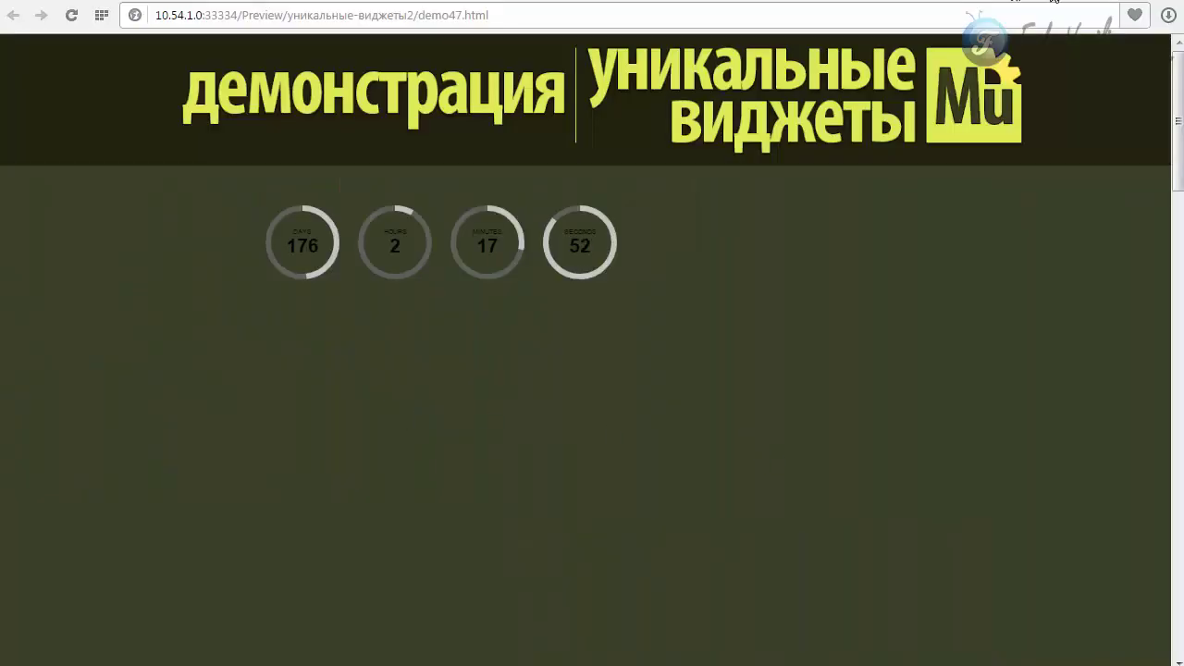
Open the Circle Countdown widget's options and examine its element ID, timer settings and circle and text colour.
left_click(652, 218)
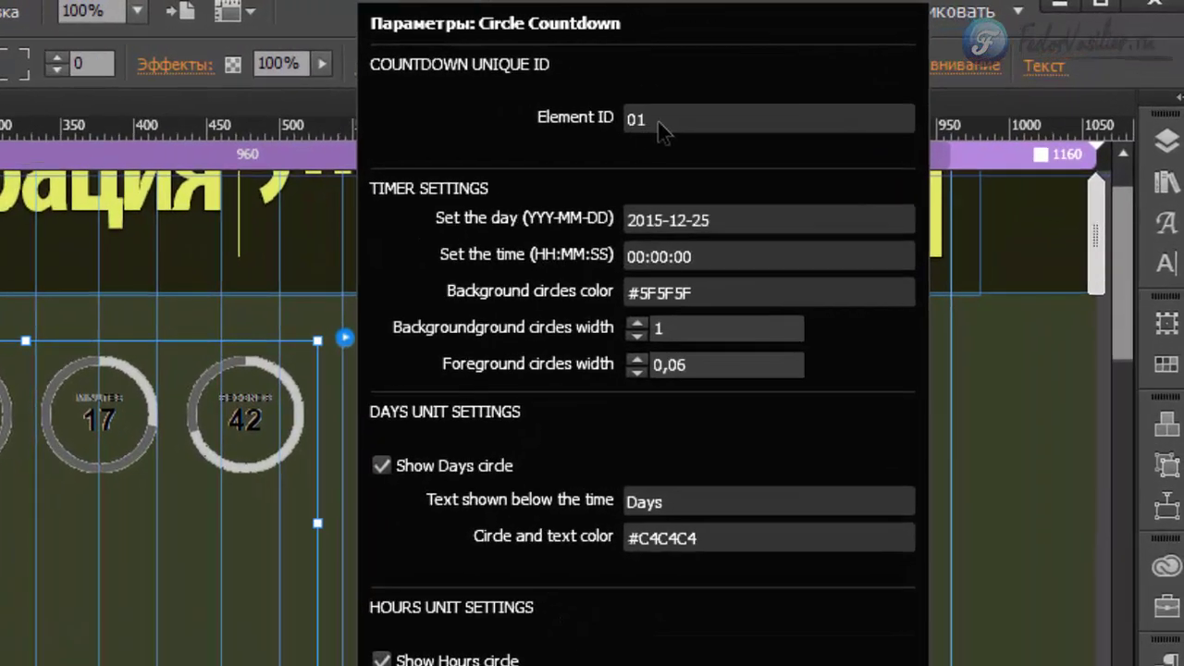
left_click(854, 77)
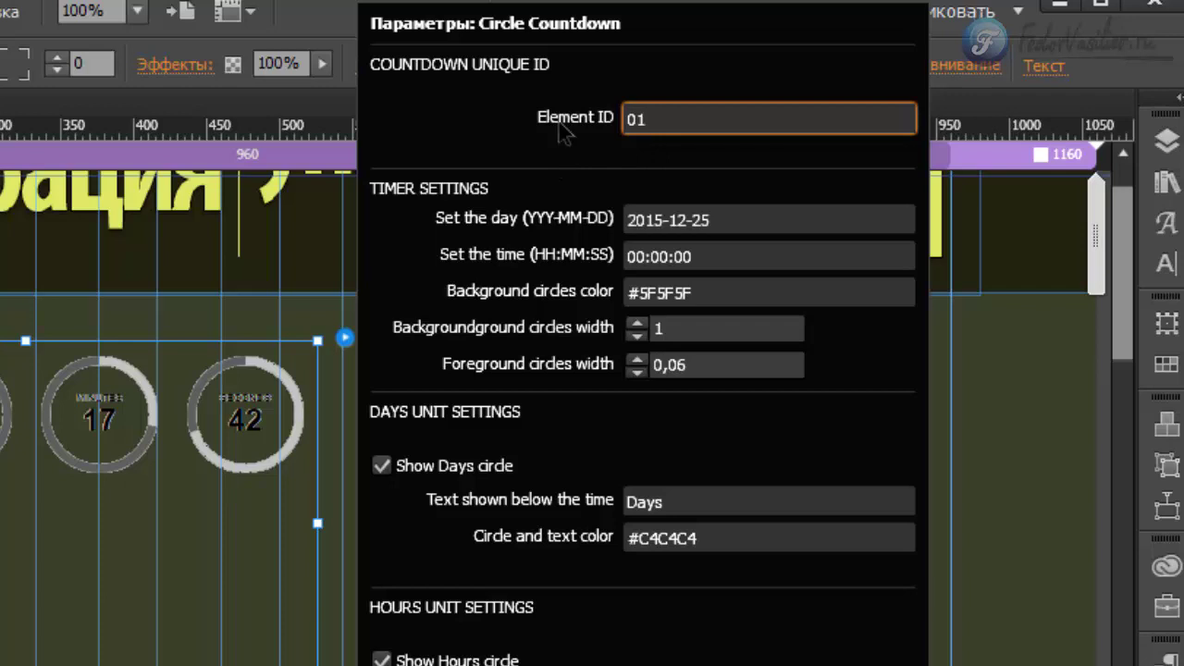
left_click(645, 119)
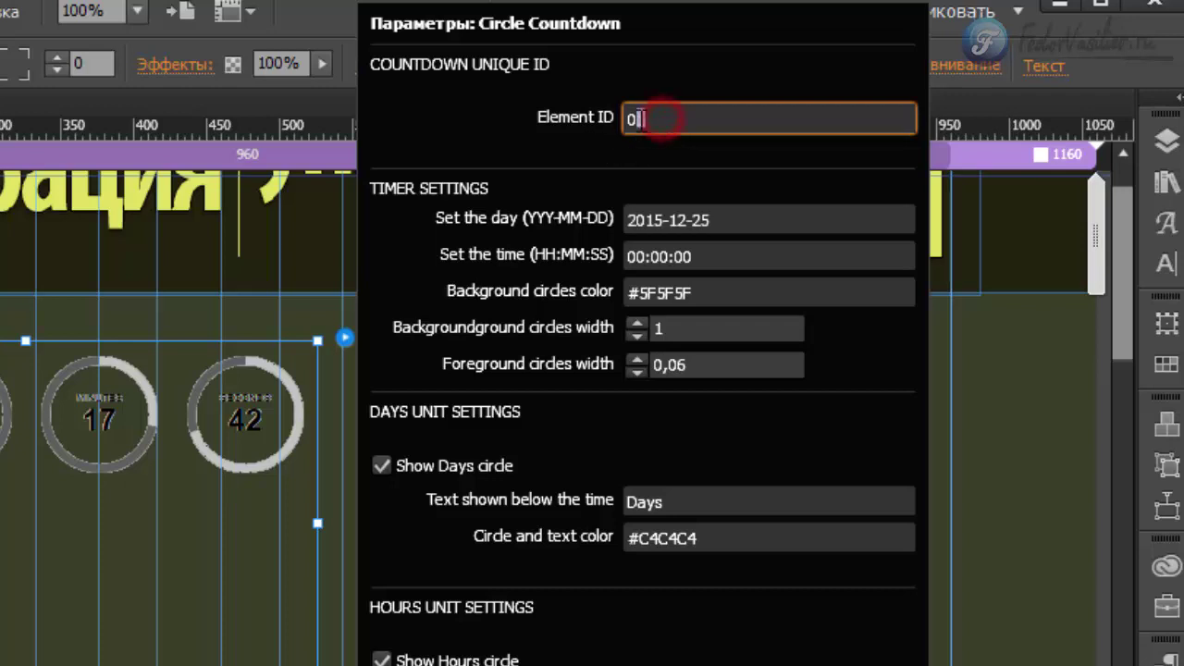
left_click(653, 118)
left_click(664, 119)
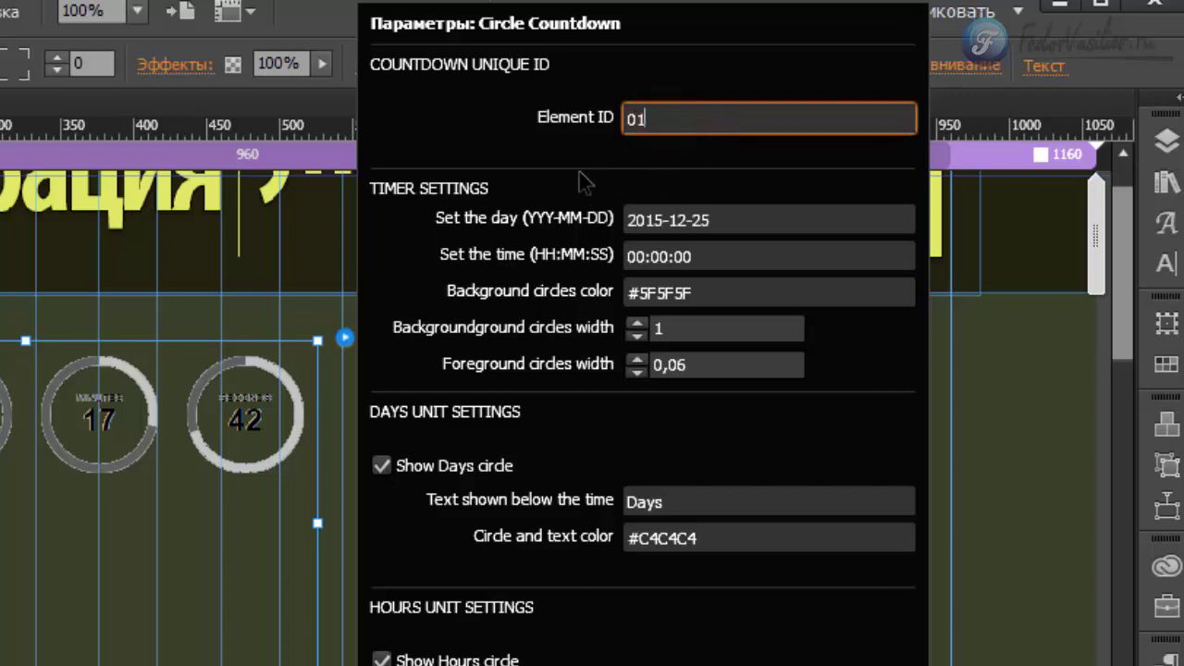
left_click(526, 206)
left_click(695, 292)
left_click(727, 542)
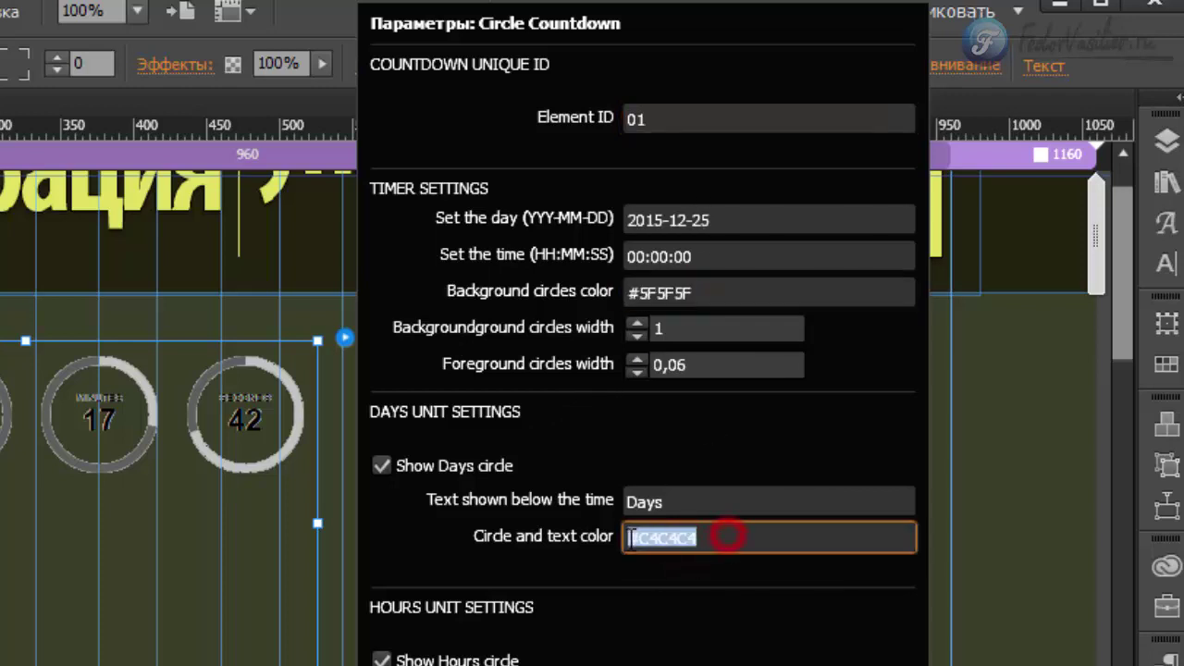
left_click(647, 538)
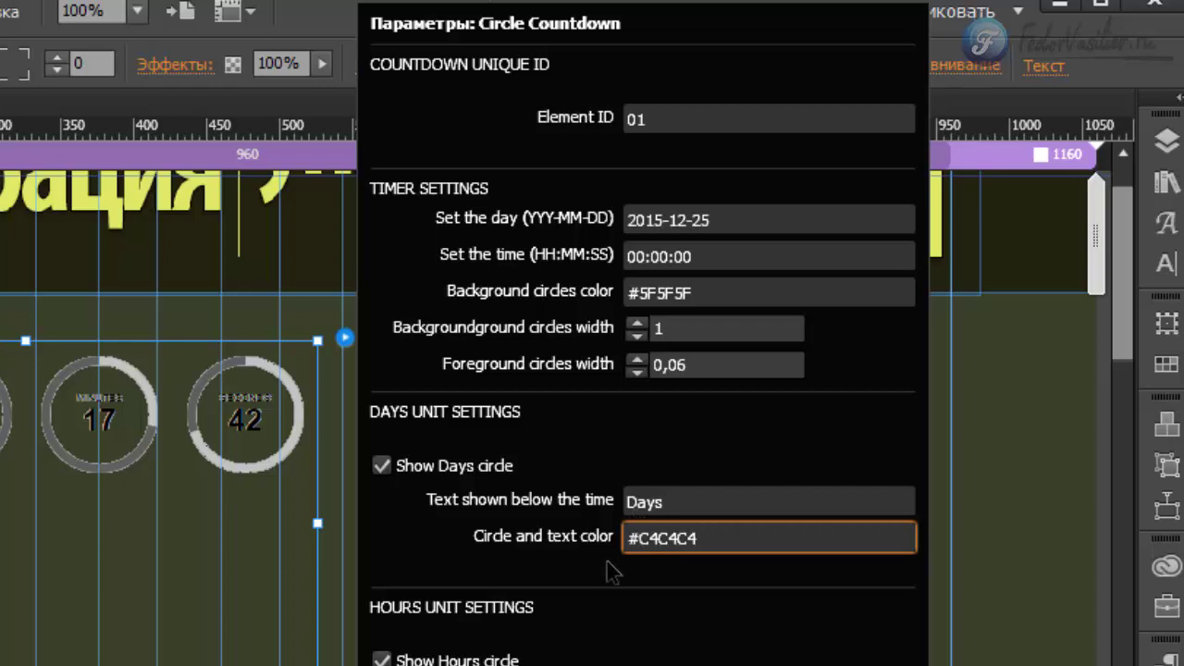
left_click_drag(707, 539, 627, 544)
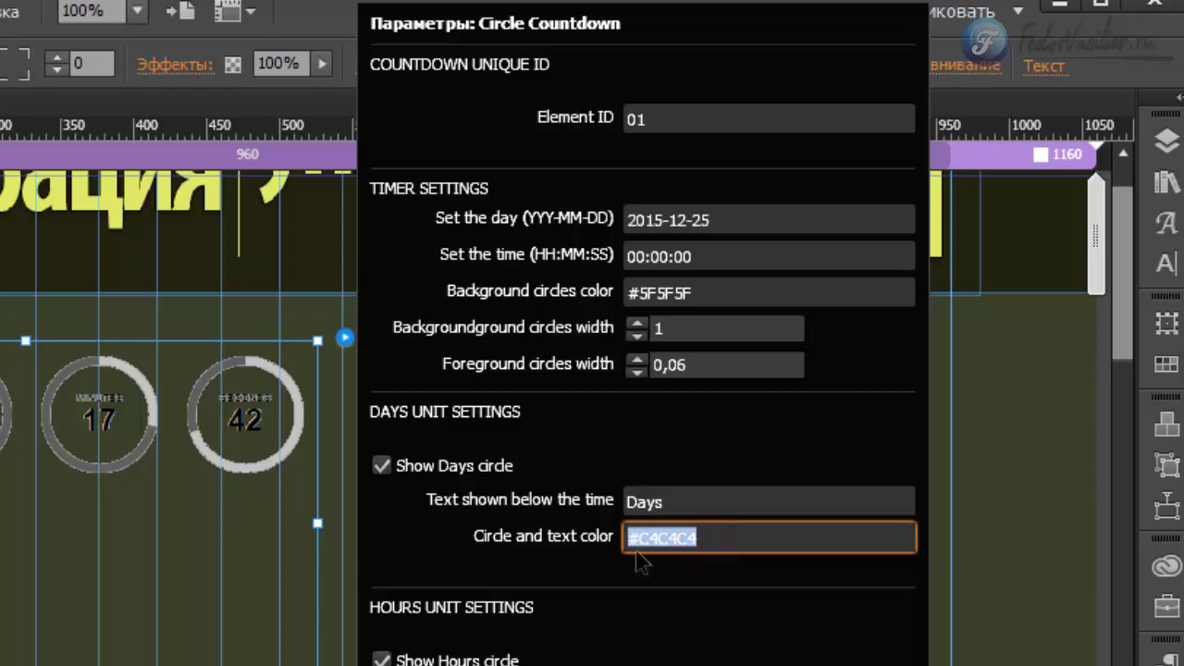
left_click(634, 539)
left_click_drag(708, 538, 629, 544)
left_click(676, 453)
Set the countdown's target day to 2016-12-25, keeping the time at 00:00:00.
left_click(724, 219)
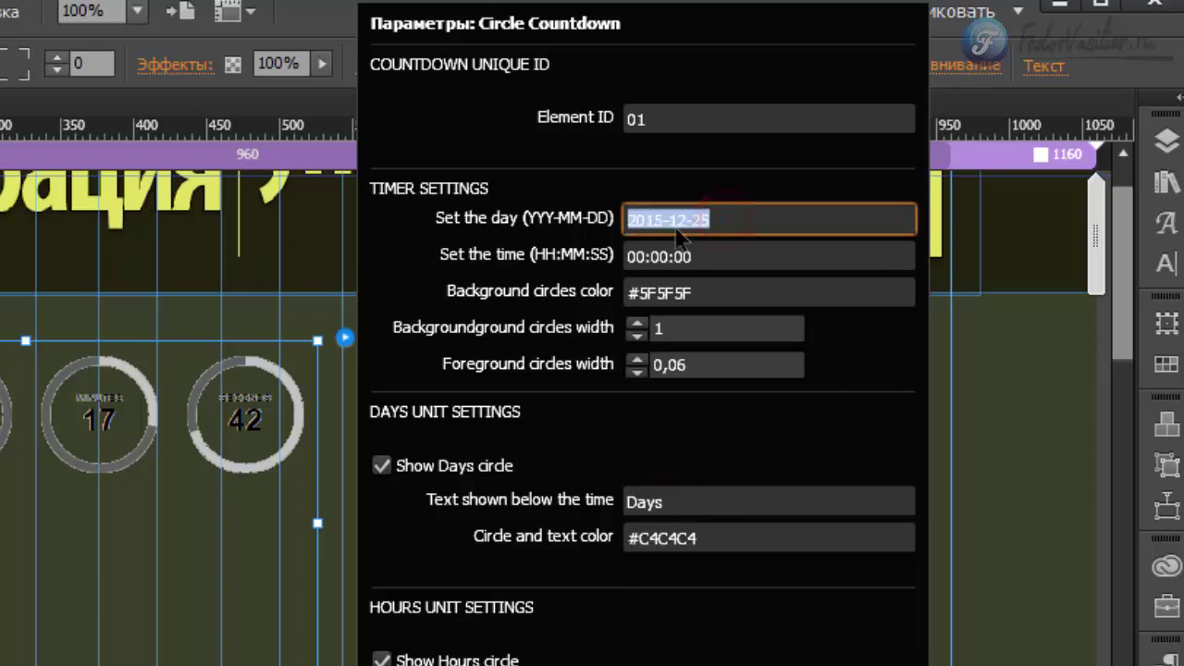
left_click(681, 220)
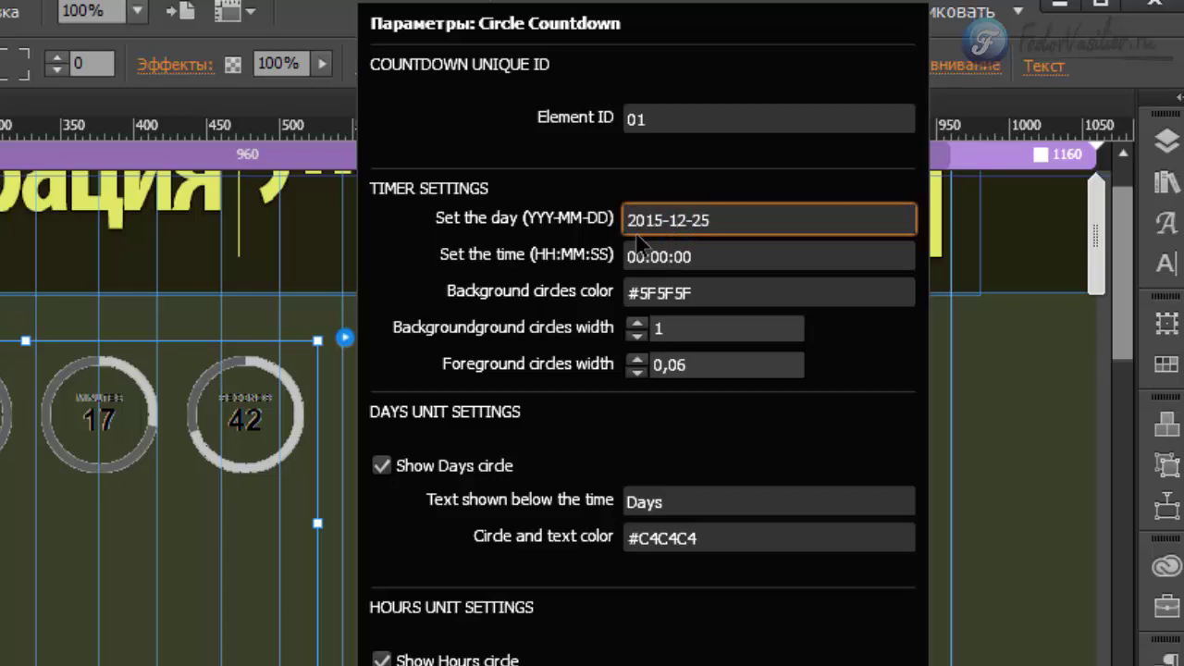
left_click_drag(661, 220, 653, 220)
key("Return")
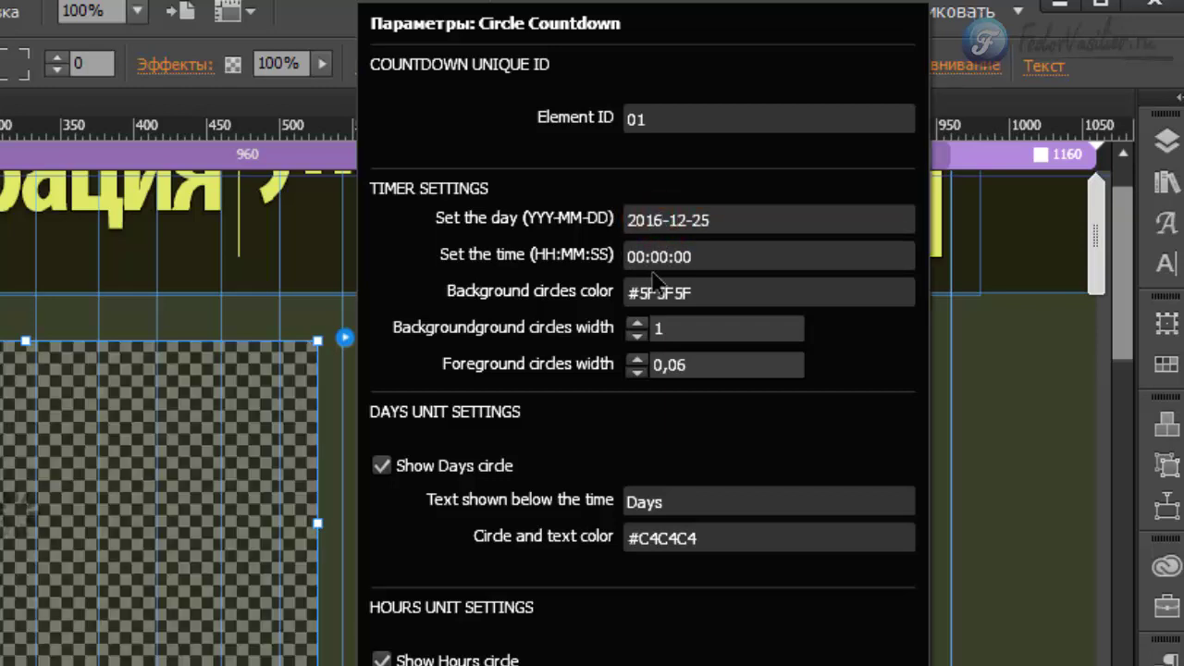
left_click(666, 258)
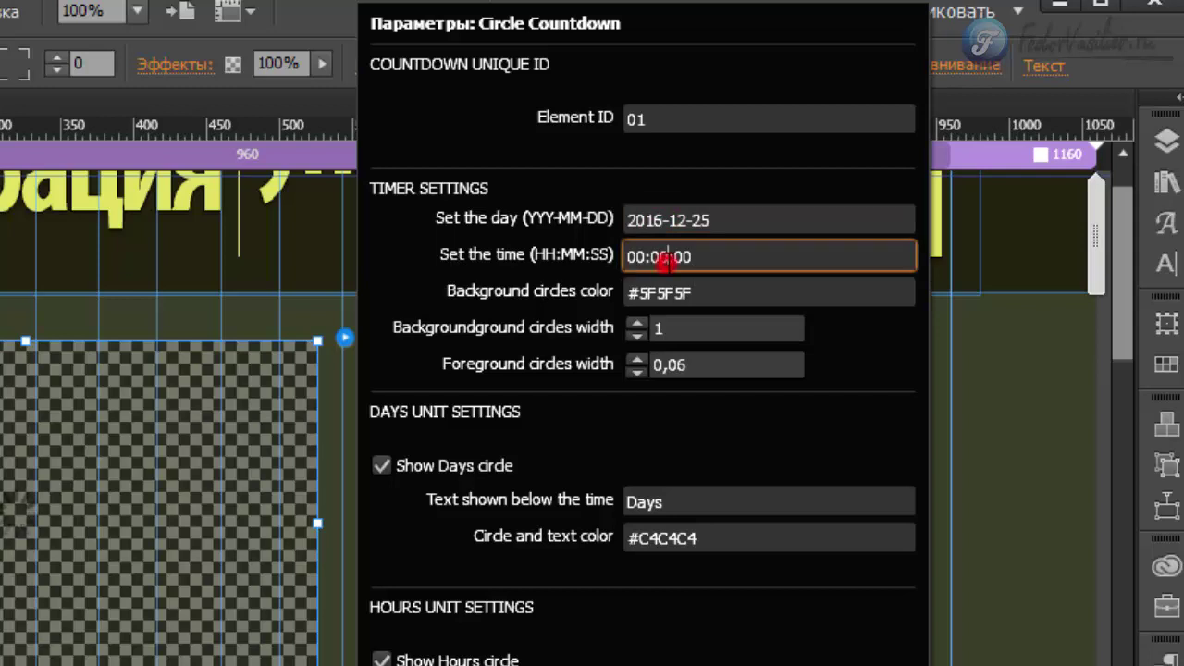
left_click_drag(710, 259, 625, 257)
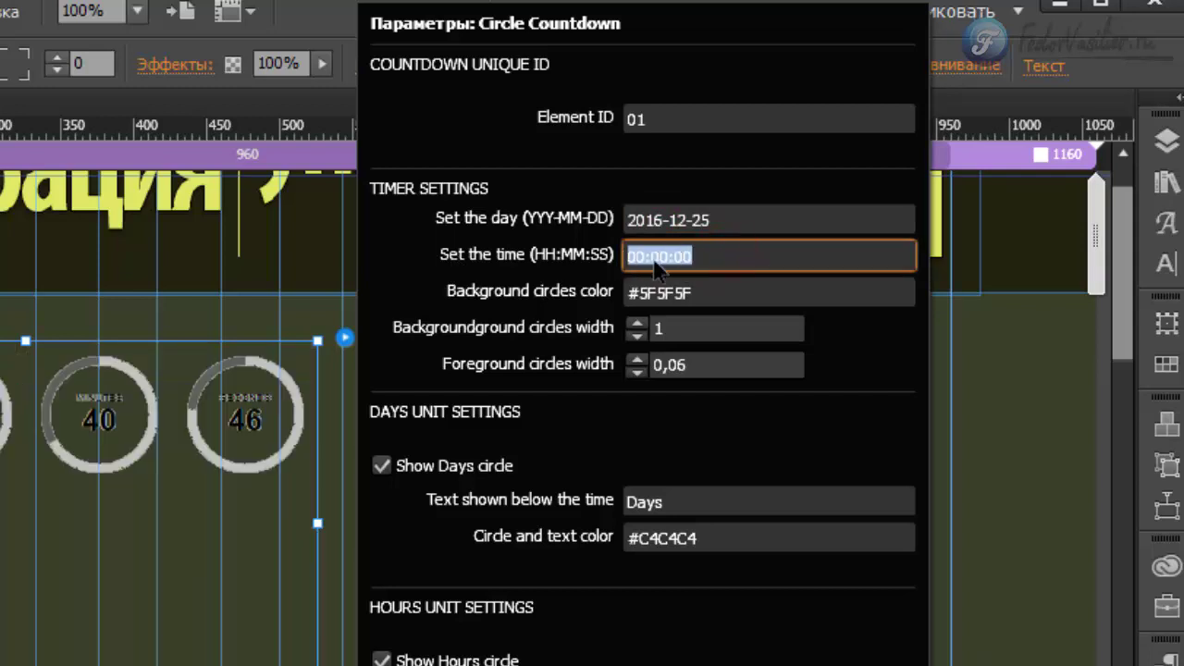
left_click(668, 259)
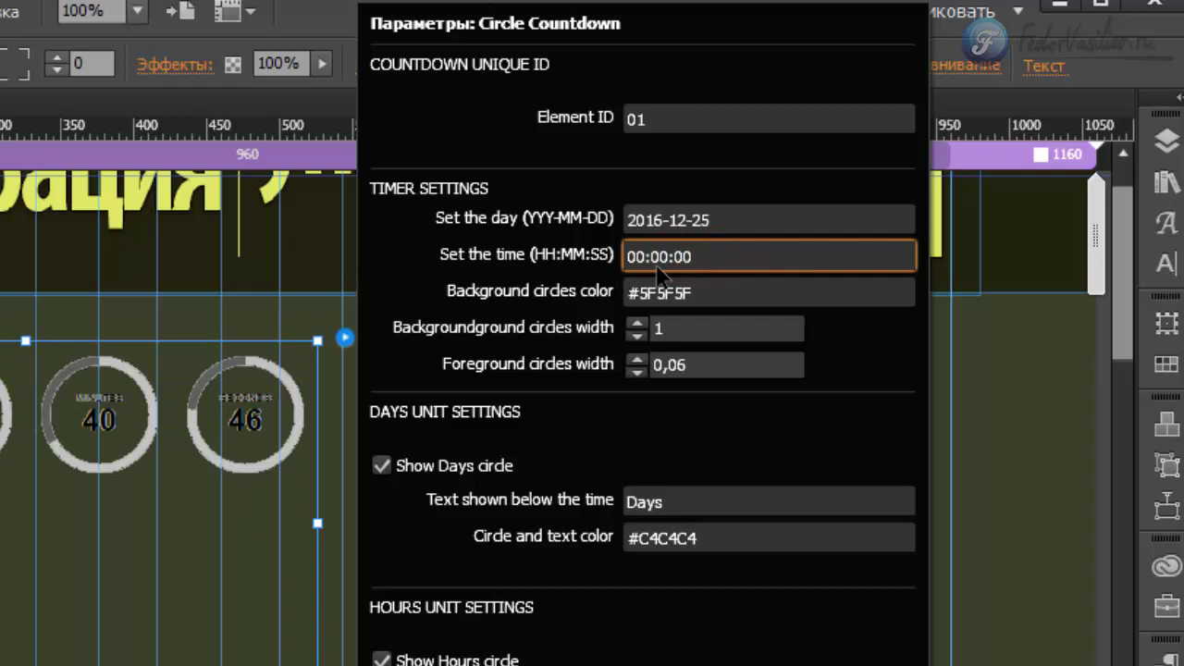
Copy the hex code 525224 of the olive swatch from the widget's fill colours and reset the fill to none.
left_click(660, 296)
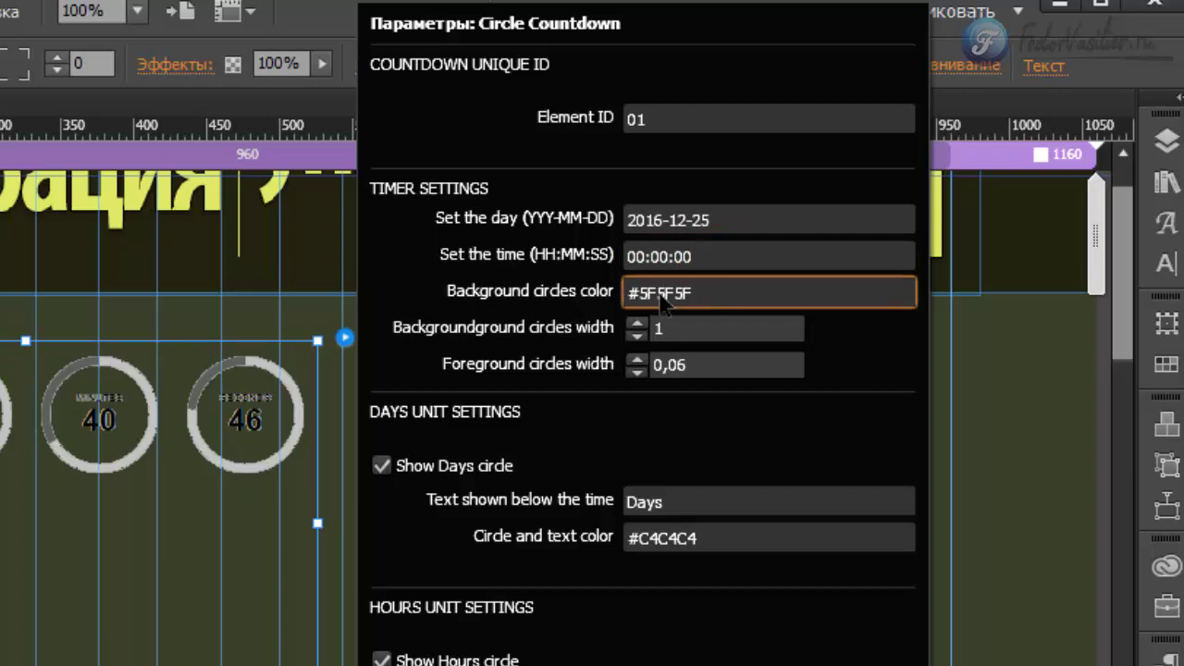
key("shift+End")
double_click(709, 289)
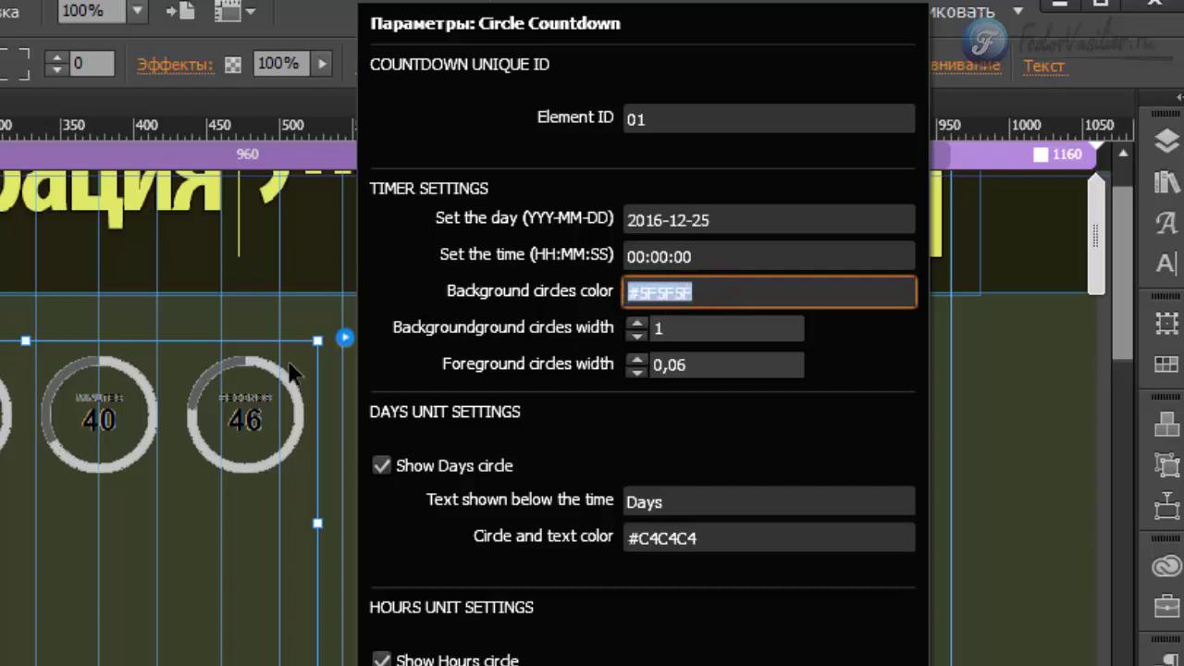
key("Escape")
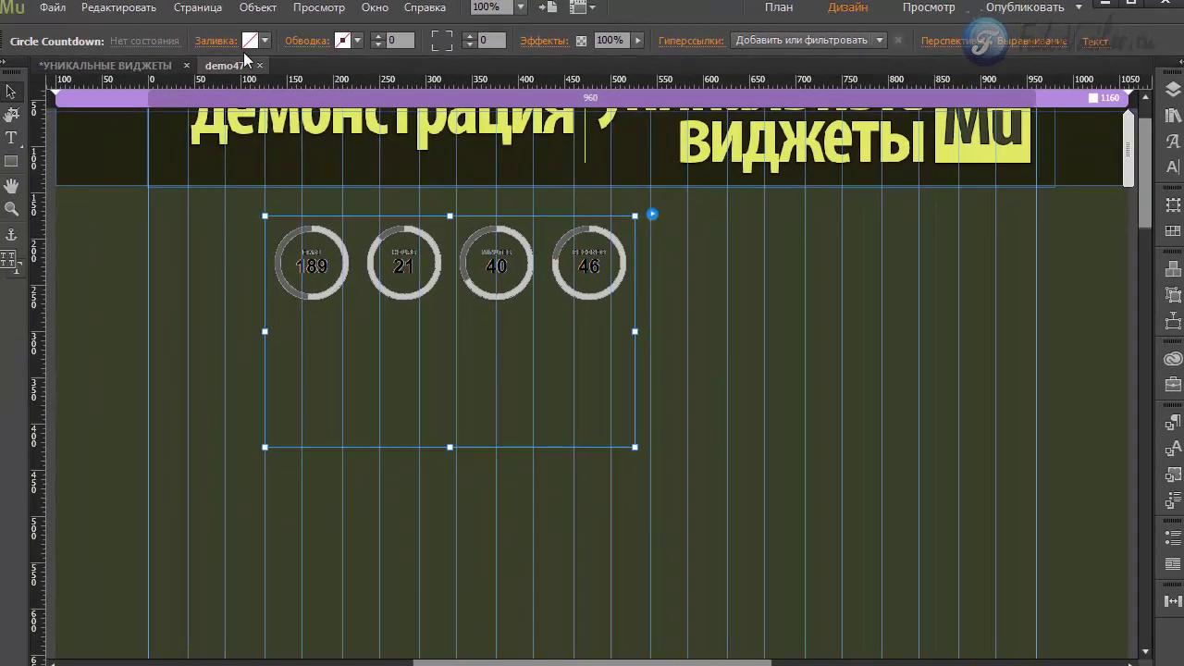
left_click(251, 40)
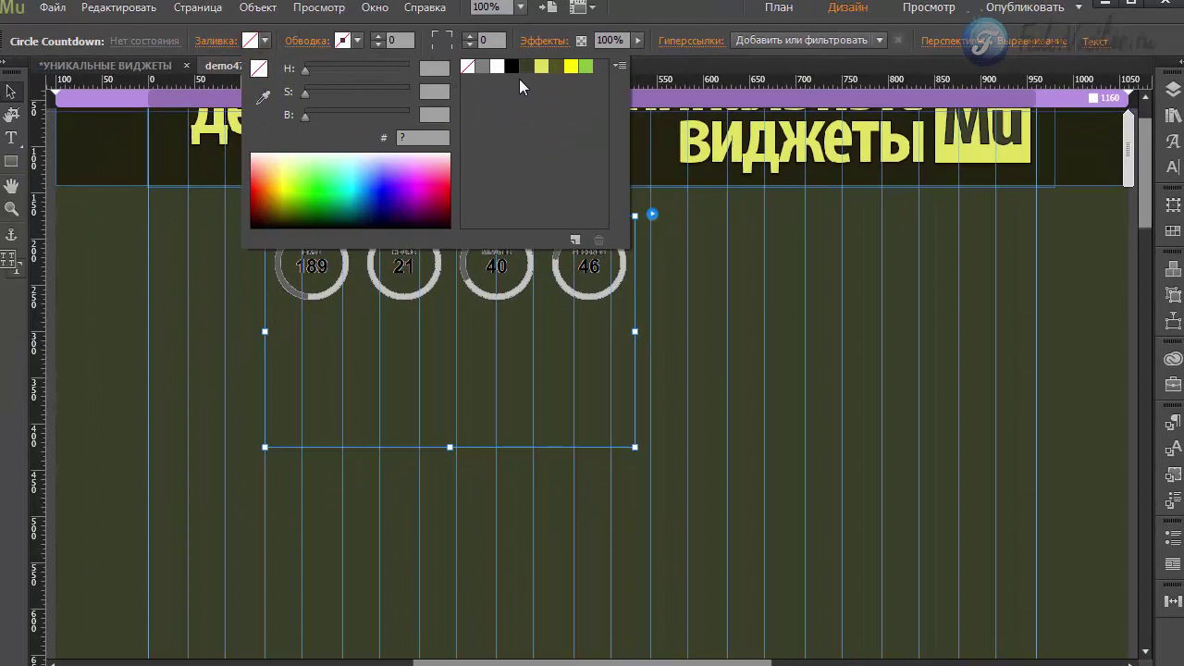
left_click(554, 69)
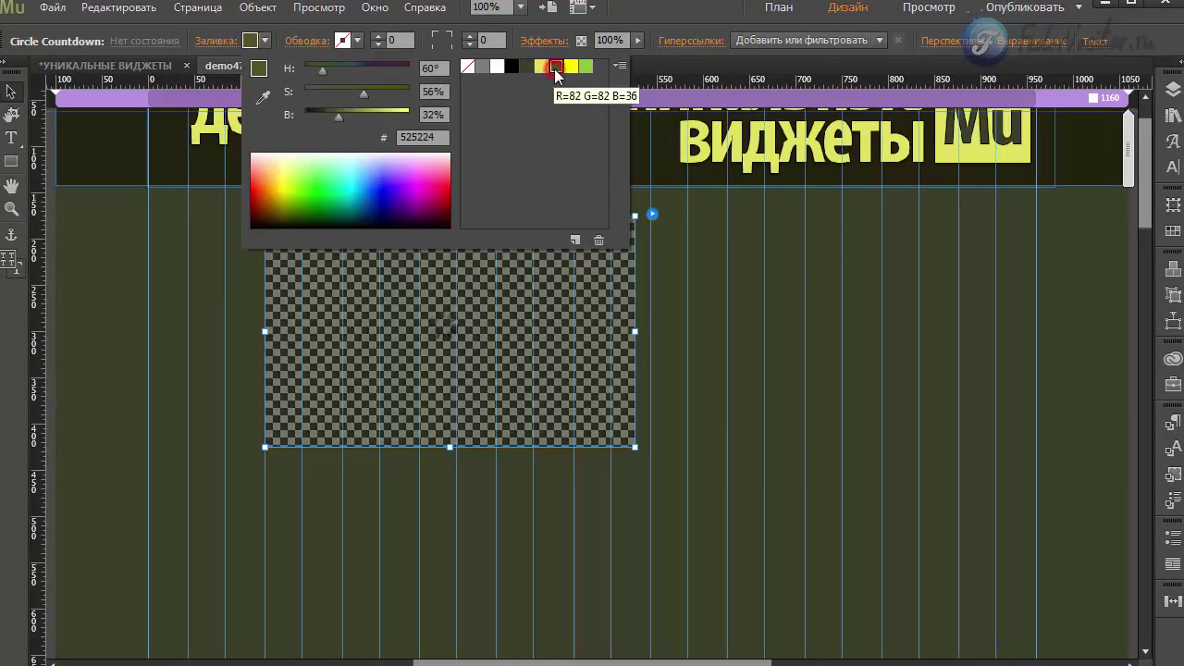
left_click(440, 137)
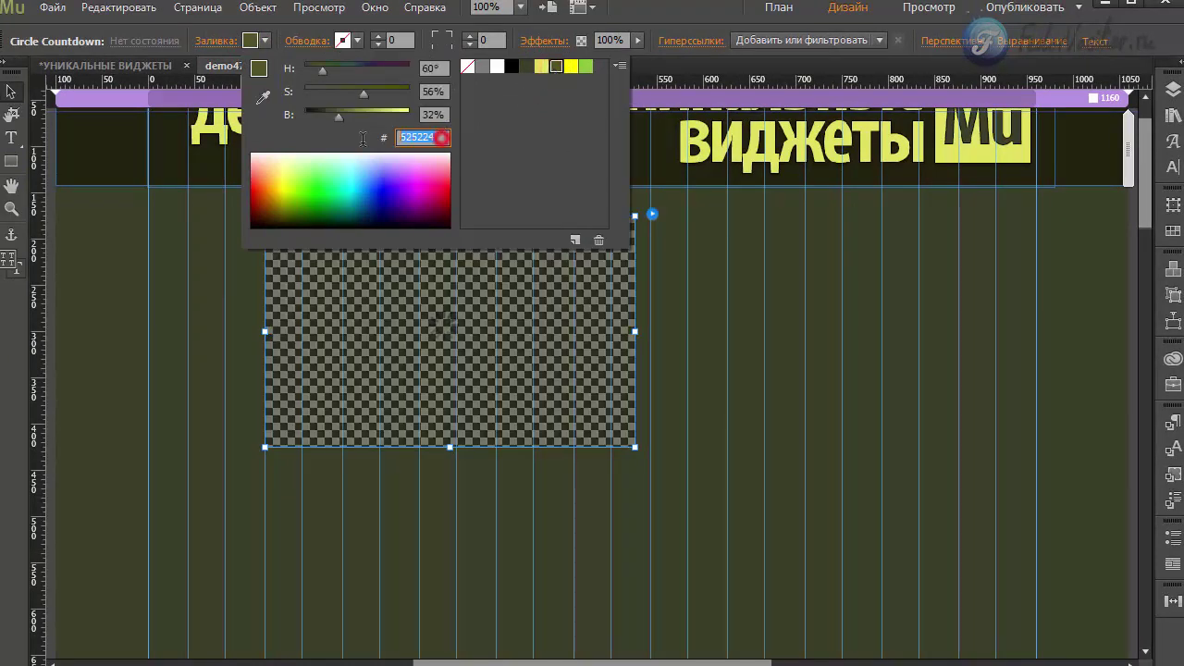
right_click(411, 137)
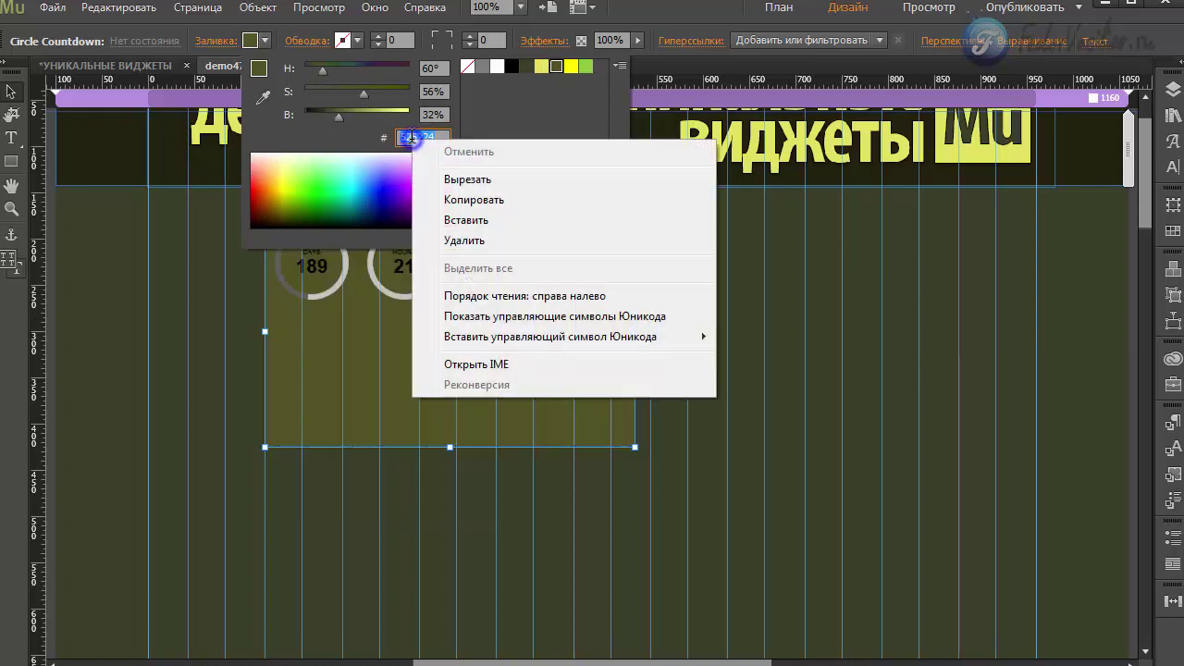
left_click(467, 197)
left_click(468, 68)
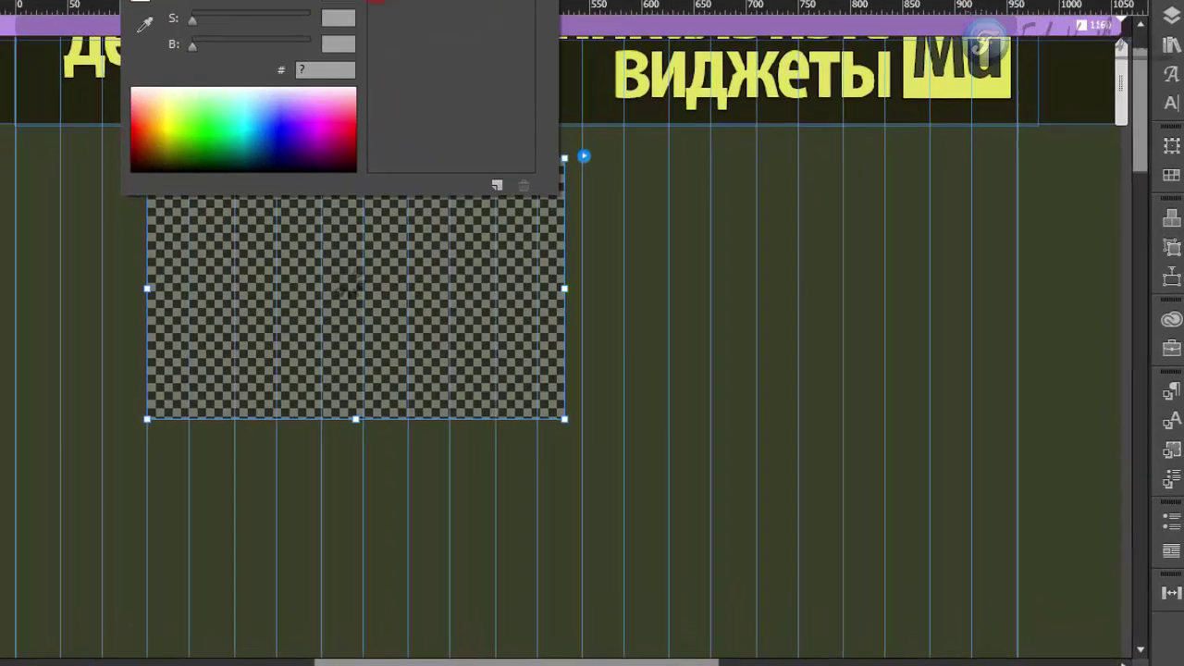
Set the countdown's background circles color to #525224 using the copied hex code.
left_click(603, 264)
left_click(652, 214)
left_click_drag(887, 183, 860, 189)
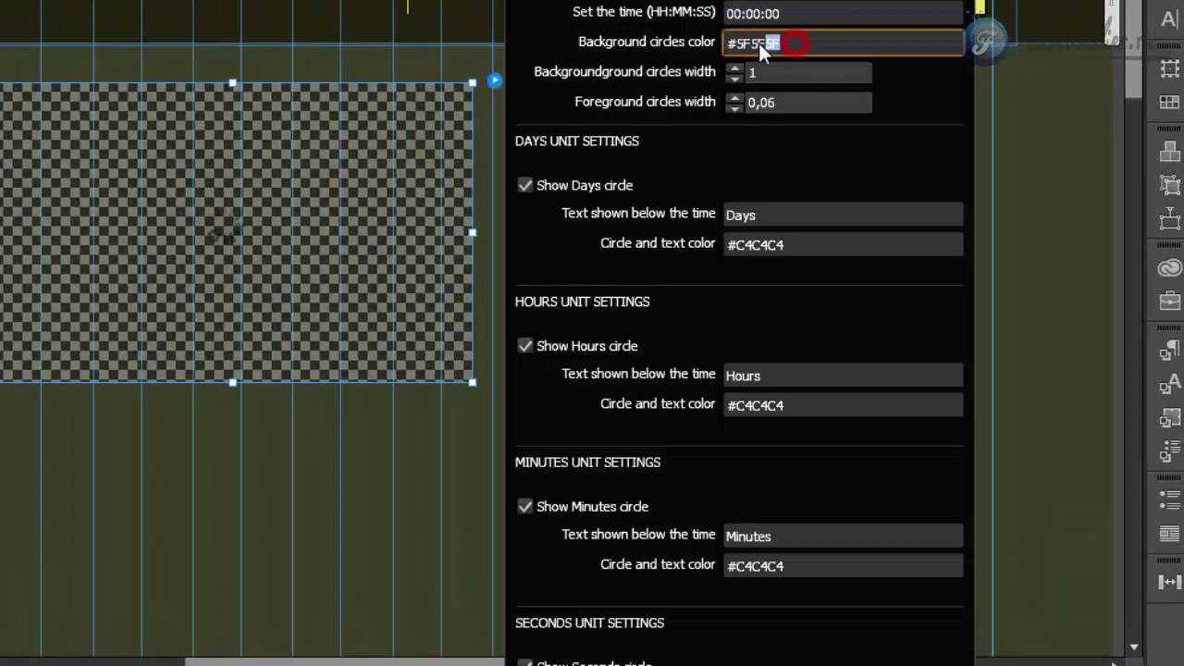
left_click_drag(759, 42, 745, 48)
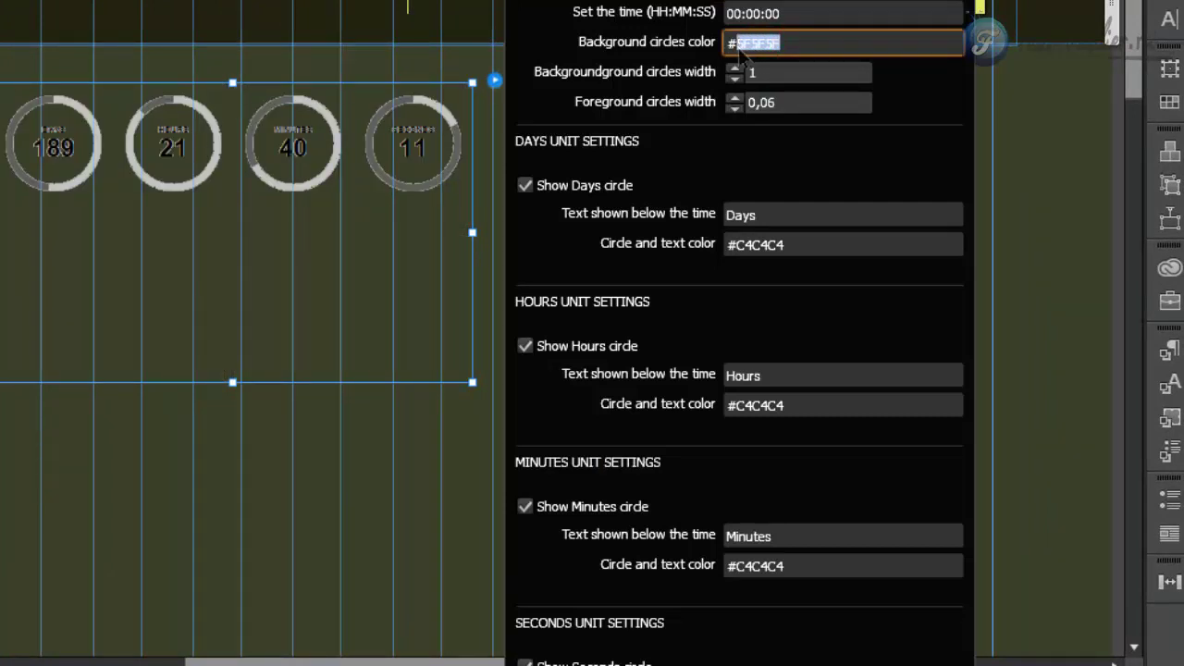
key("BackSpace")
key("ctrl+v")
key("Return")
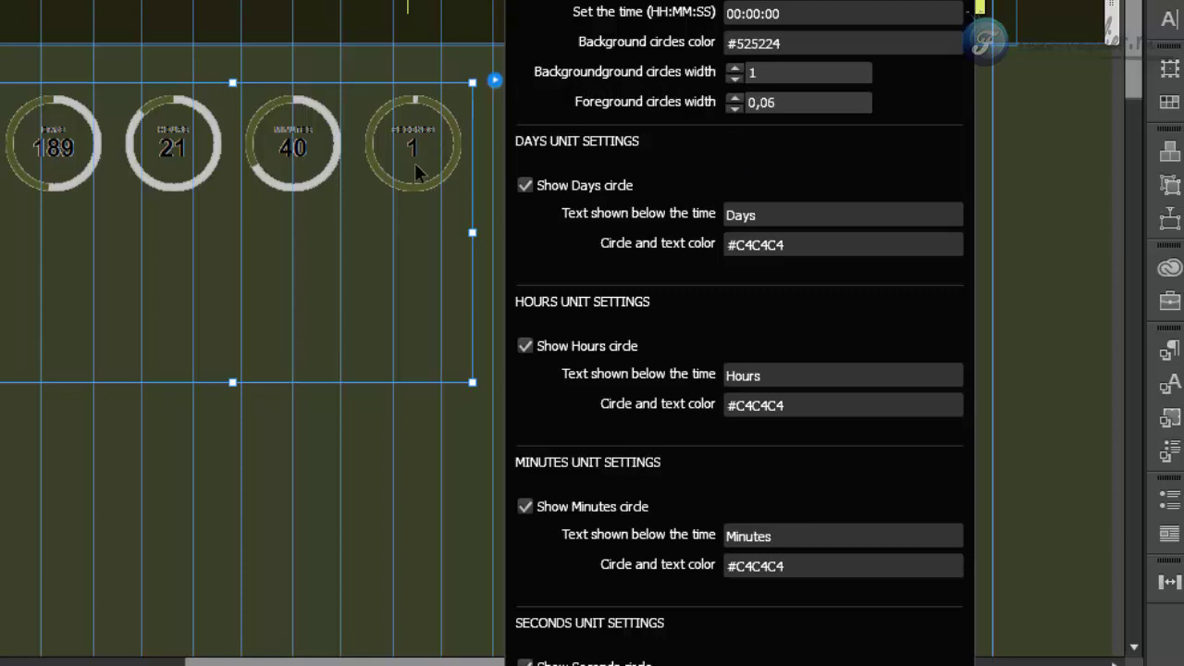
Enlarge the countdown widget to nearly twice its width and move it left, up against the header's lower edge.
left_click(407, 296)
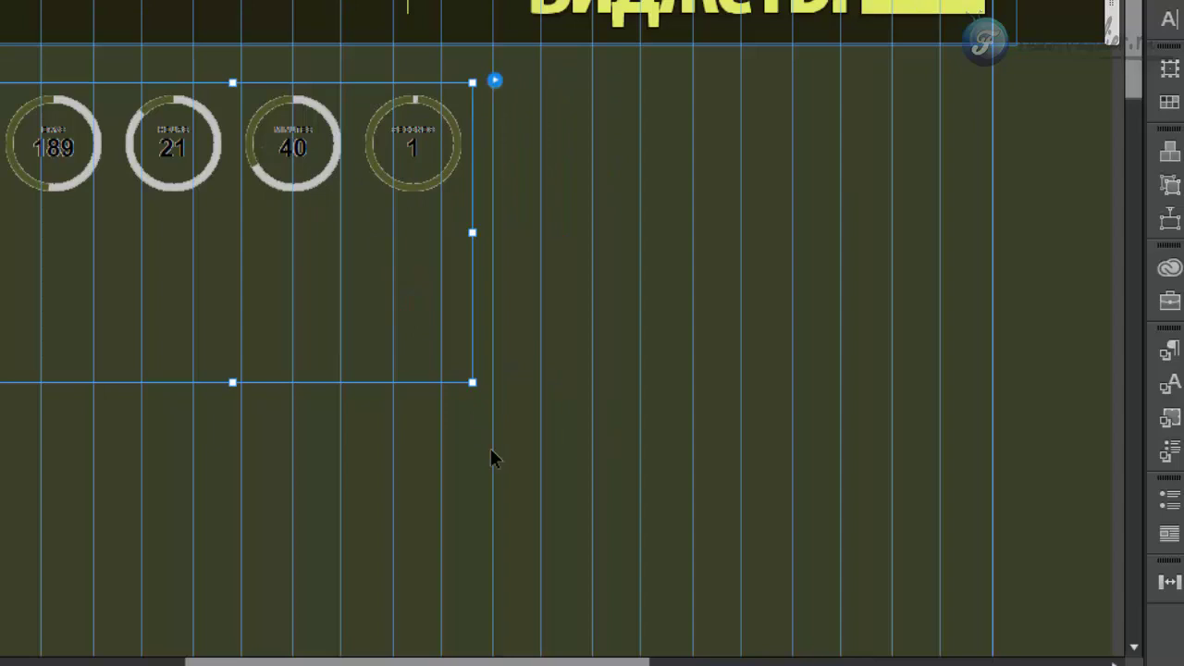
left_click_drag(480, 385, 840, 400)
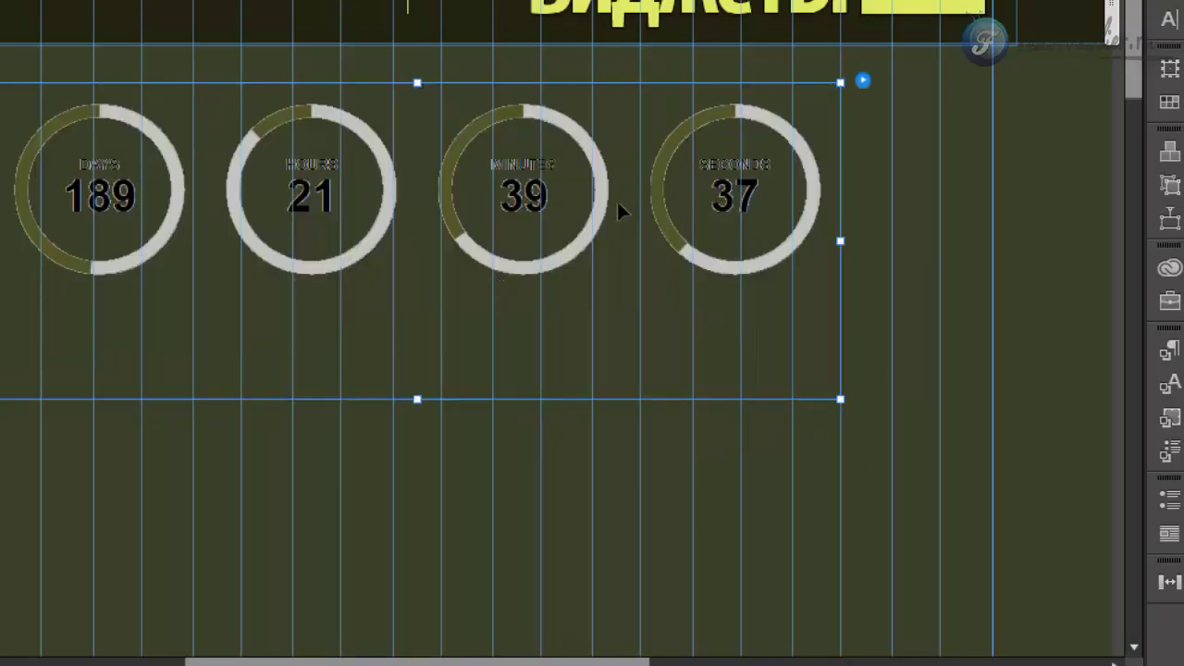
left_click_drag(553, 202, 439, 185)
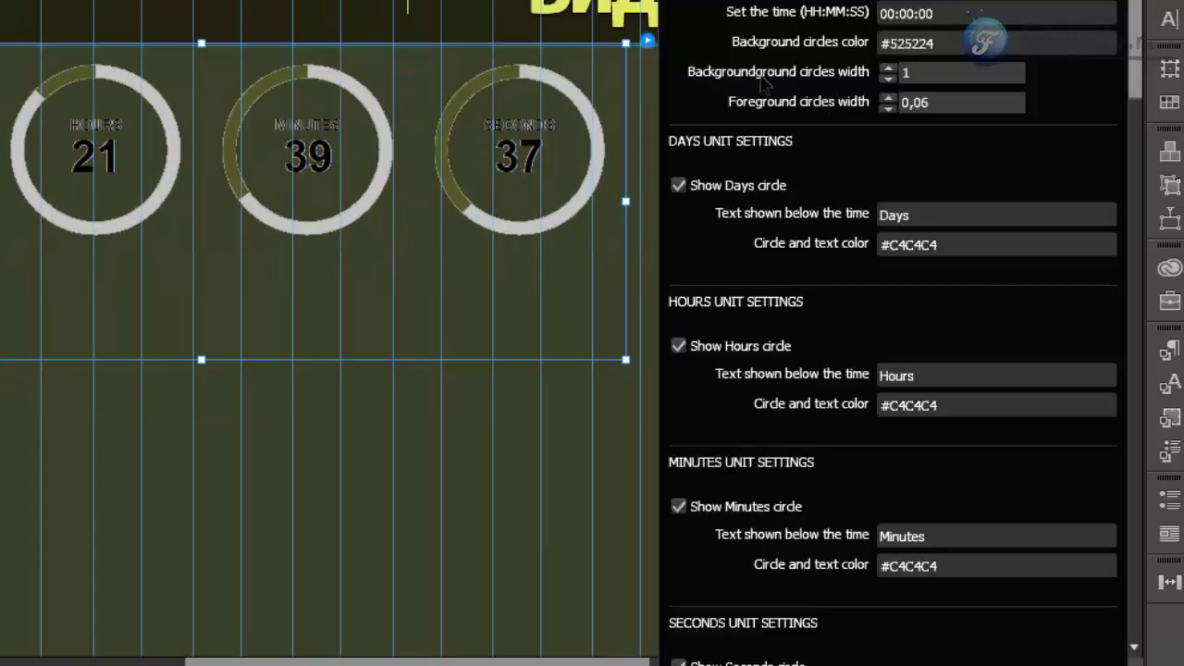
Set the width of the countdown's background circles to 0,5.
left_click(887, 79)
left_click(887, 79)
left_click(887, 79)
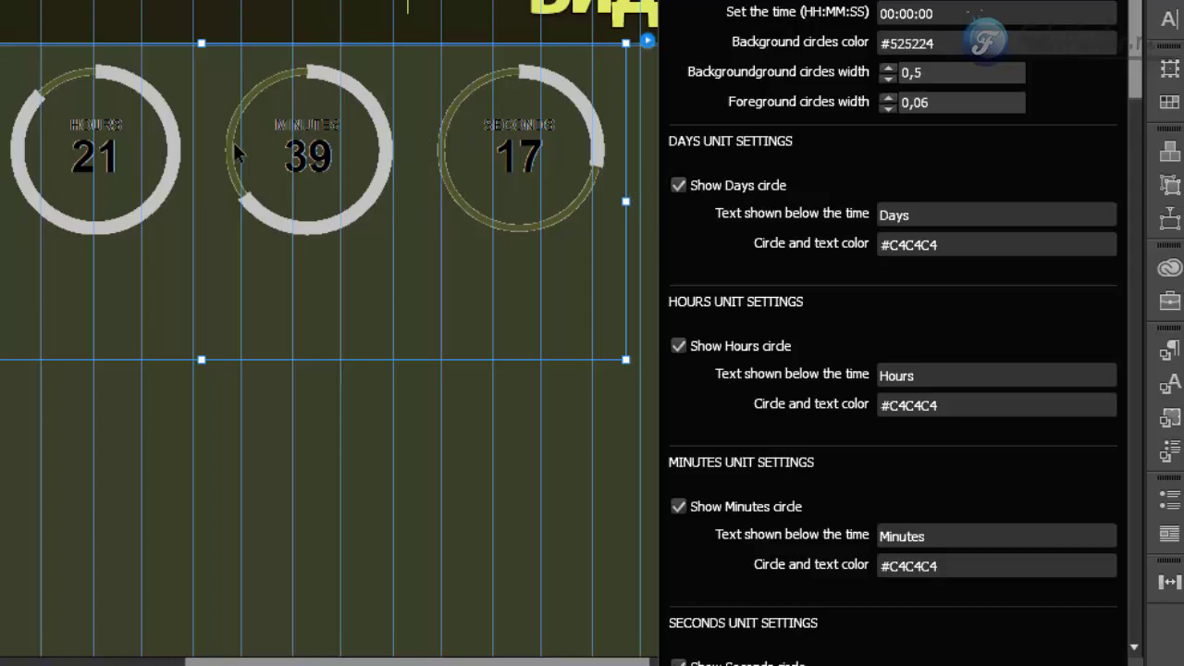
left_click(942, 105)
left_click(953, 104)
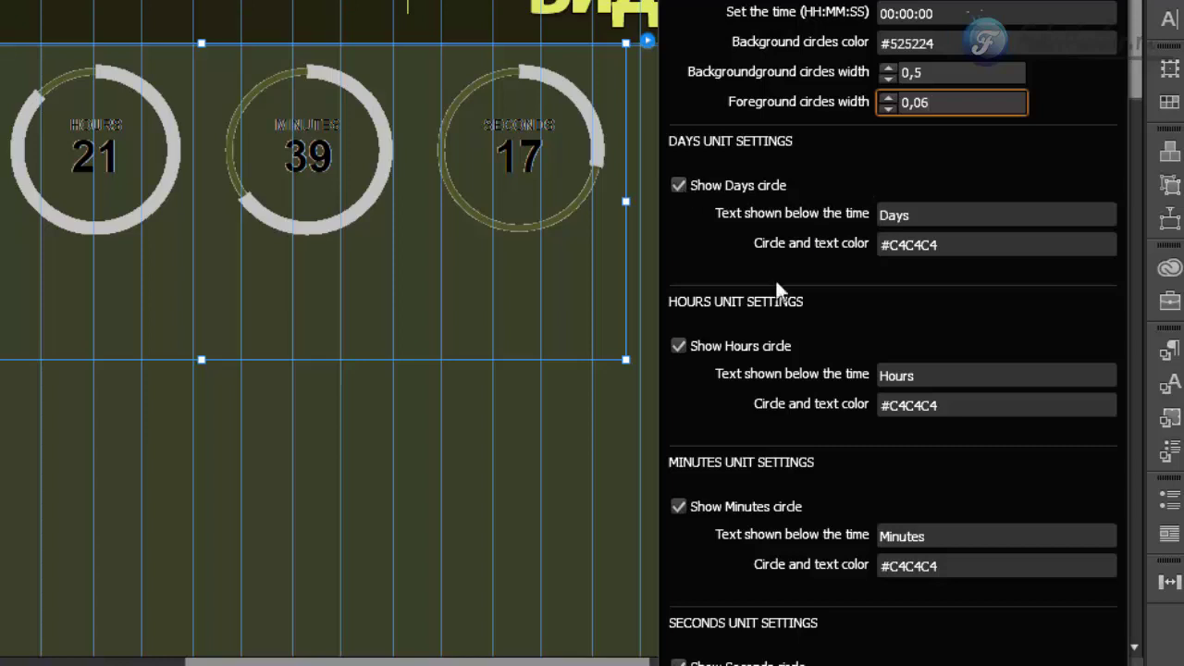
Change the text shown below the time of the days circle to "Дни".
left_click(953, 215)
double_click(953, 214)
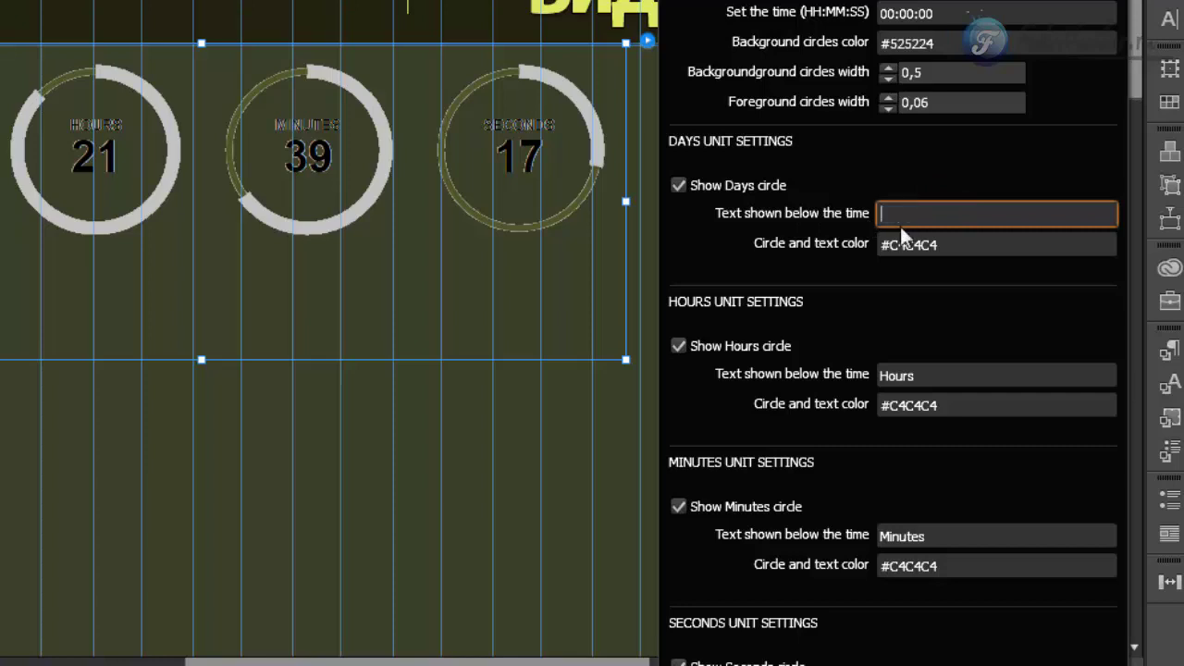
type("Дни")
key("Return")
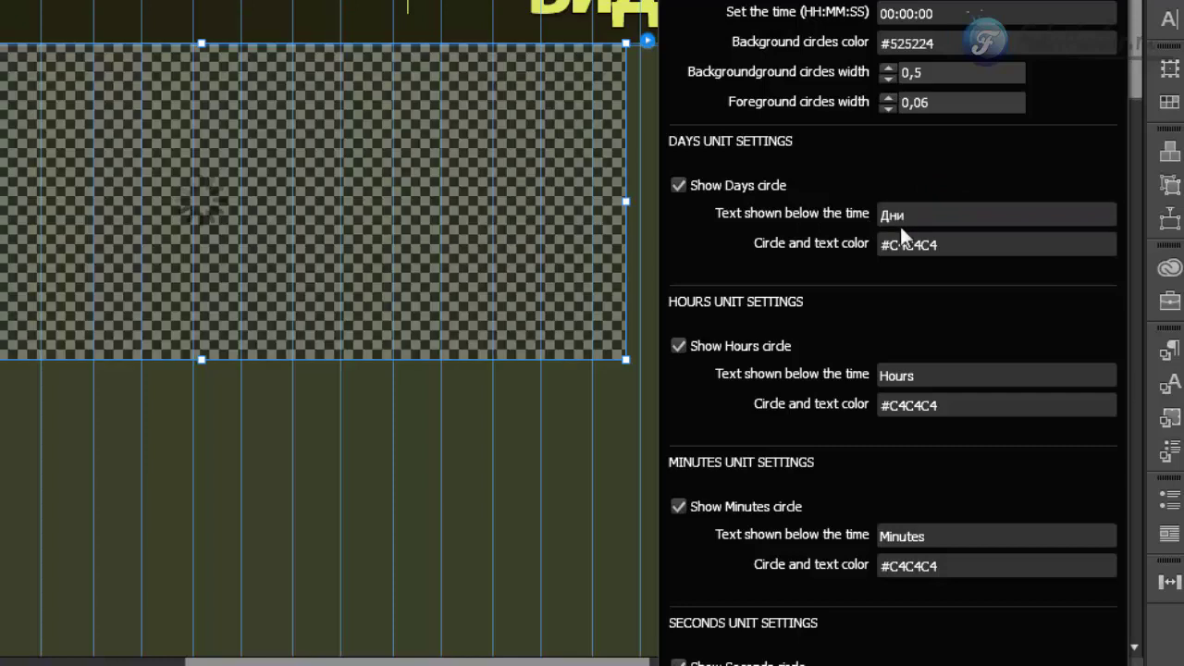
Copy the hex code of the light yellow swatch through the countdown widget's fill, and reset the fill to none.
left_click(940, 244)
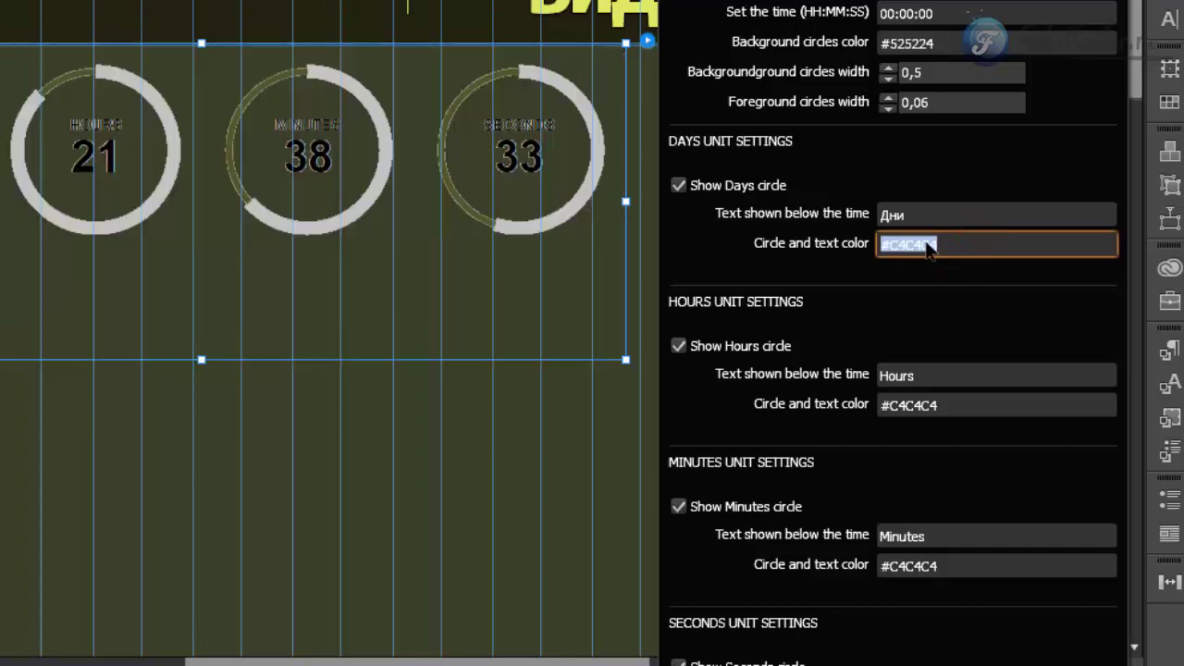
left_click(930, 246)
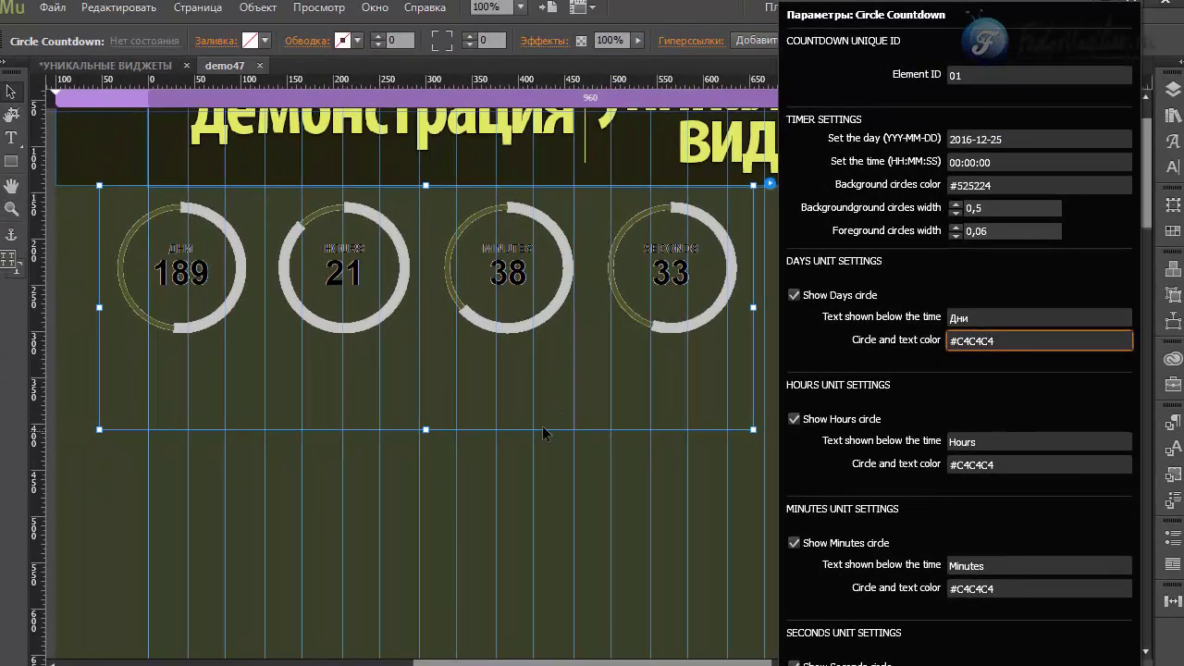
left_click_drag(996, 342, 959, 341)
left_click(250, 42)
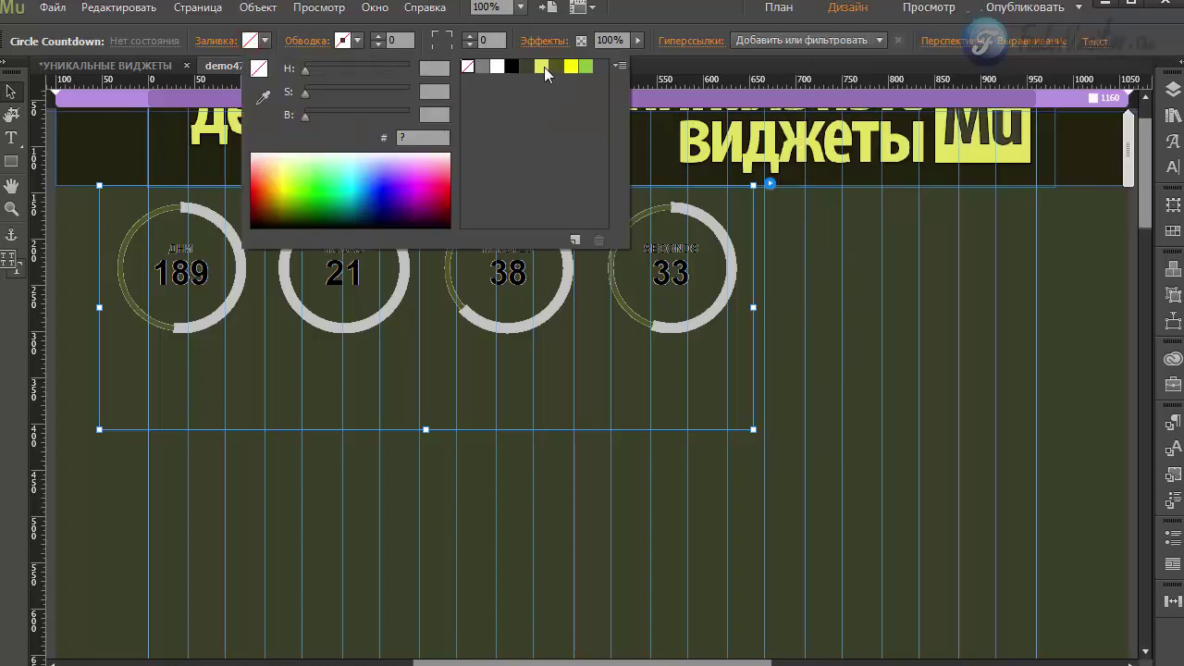
left_click(542, 67)
left_click(438, 136)
right_click(412, 136)
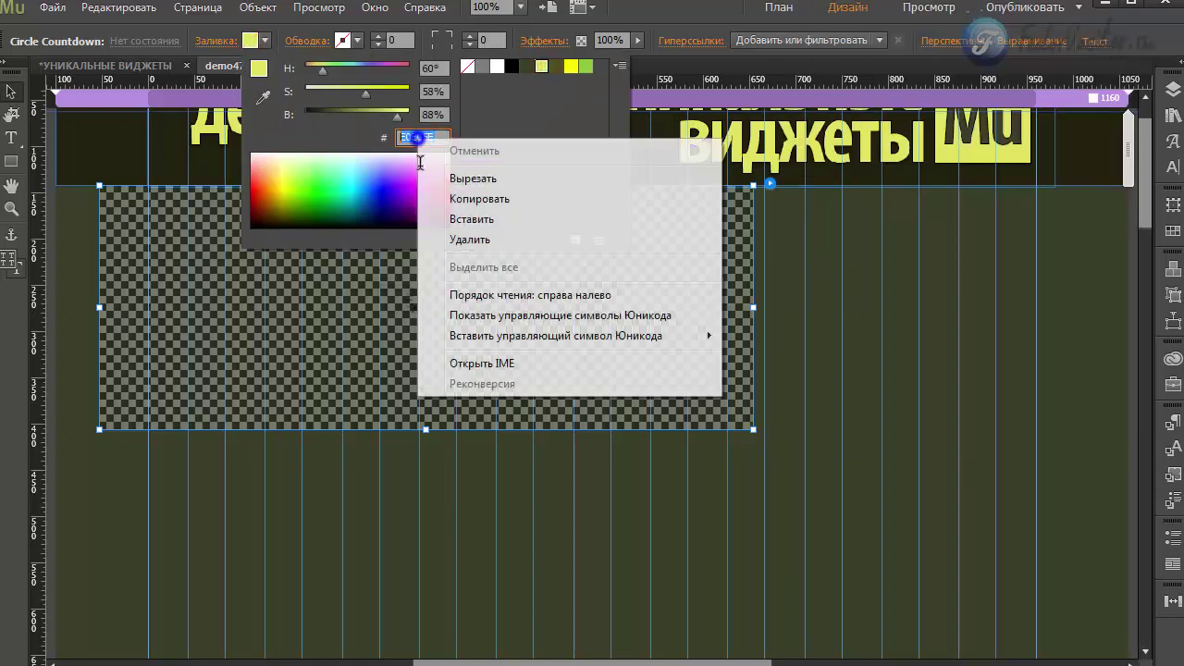
left_click(470, 199)
left_click(468, 66)
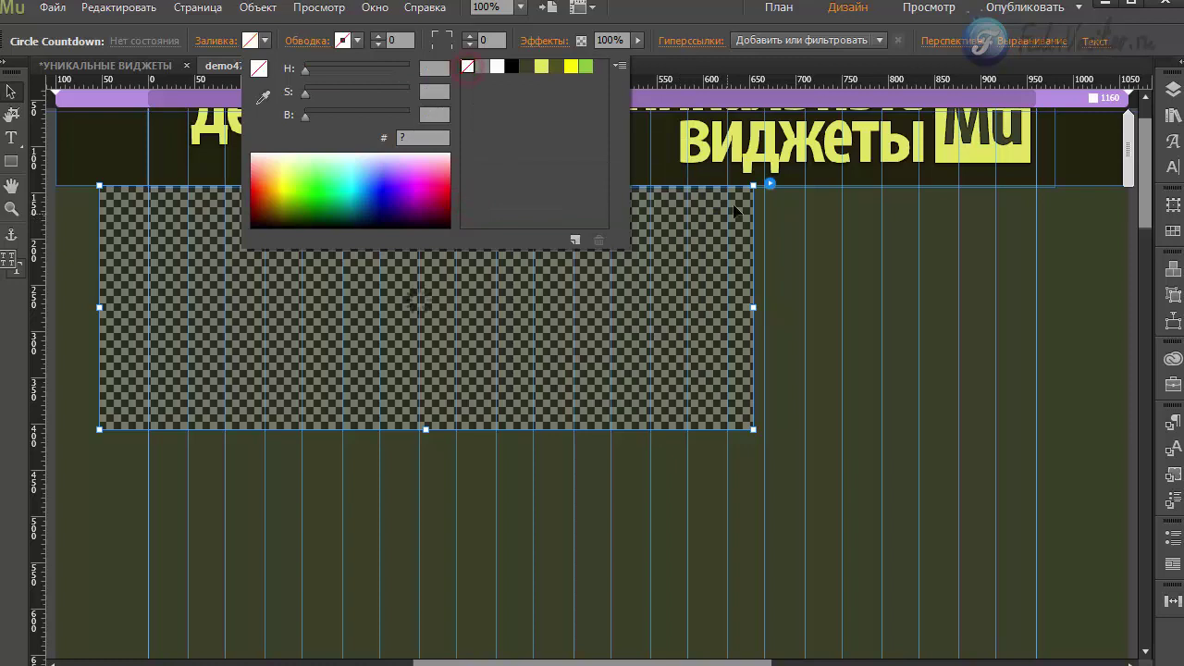
Set the circle and text color of the countdown's days unit to the copied light yellow hex code.
left_click(769, 183)
double_click(971, 341)
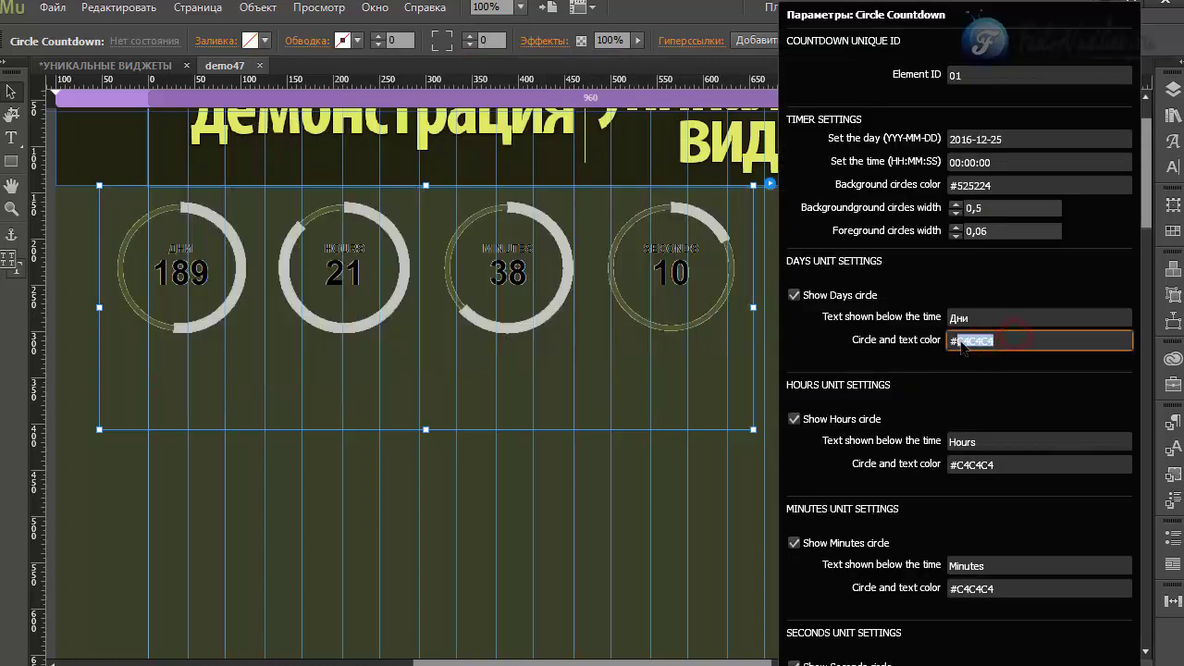
right_click(967, 342)
left_click(1012, 396)
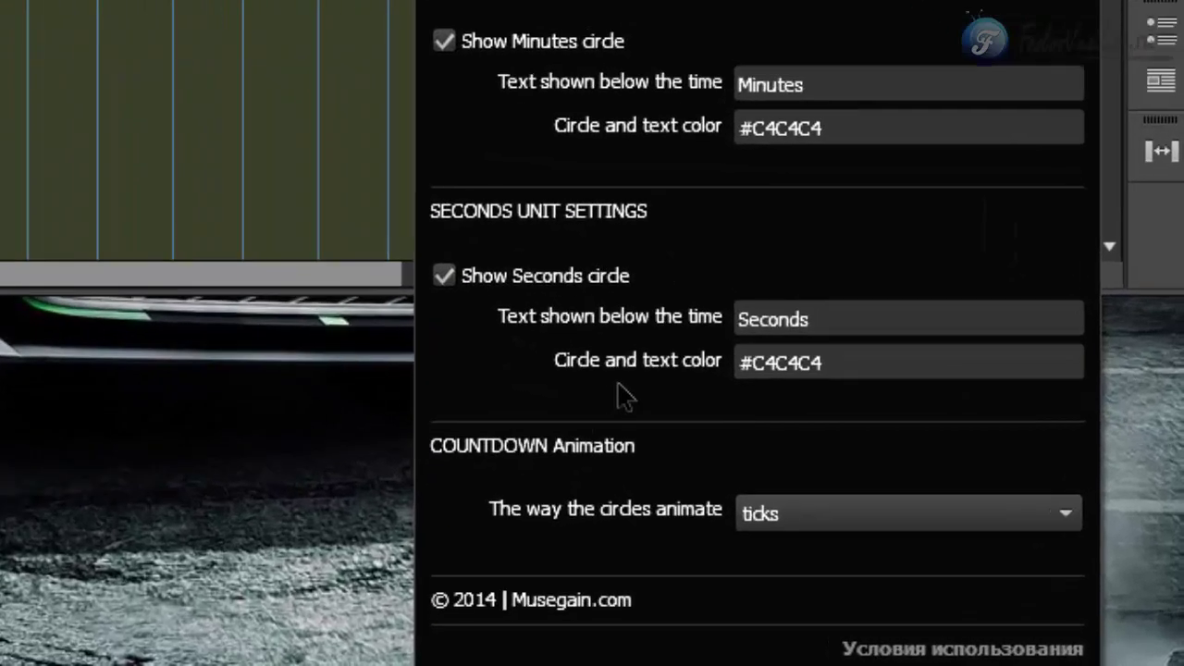
Set the way the countdown circles animate to smooth.
left_click(788, 516)
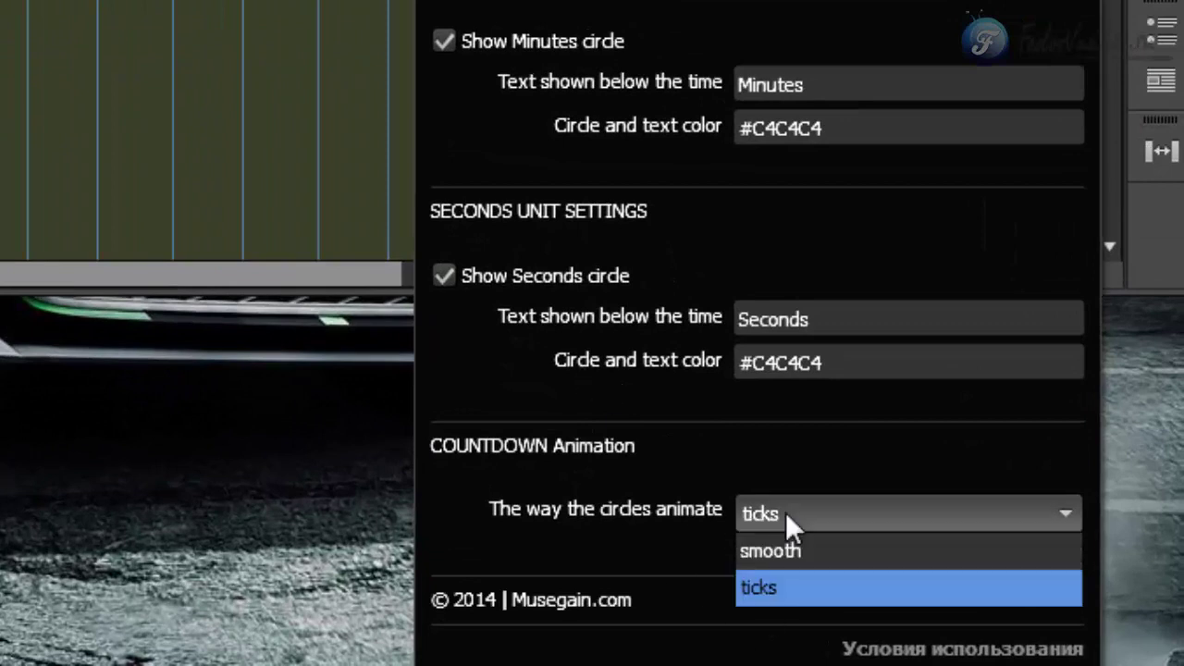
left_click(853, 514)
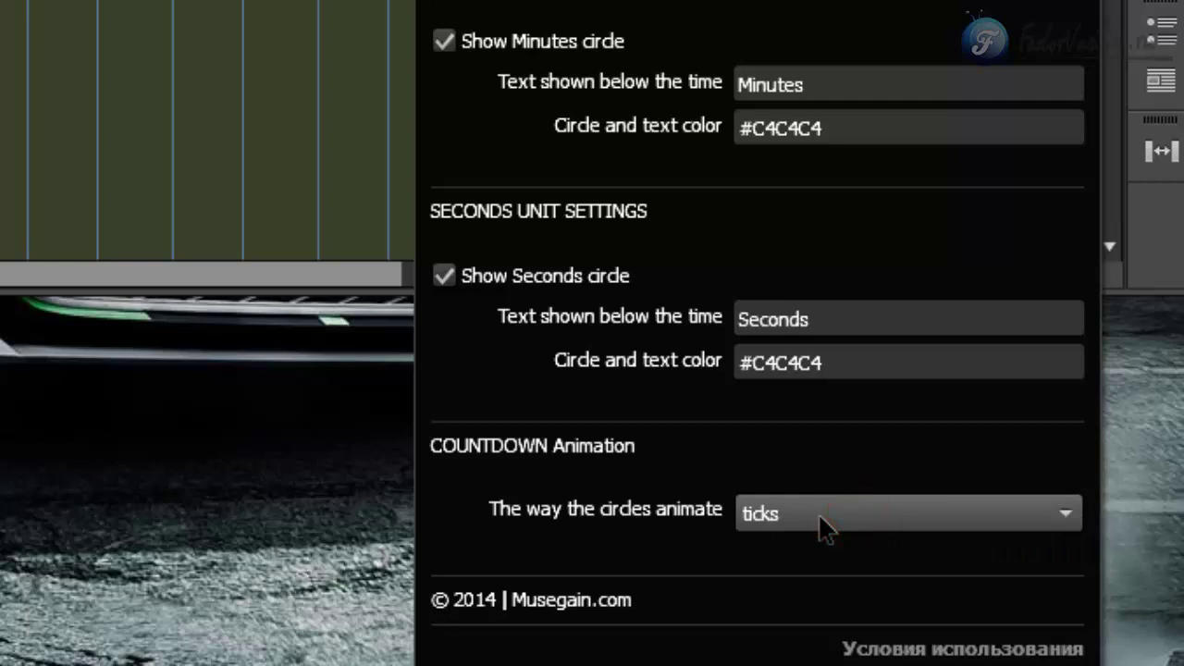
left_click(820, 517)
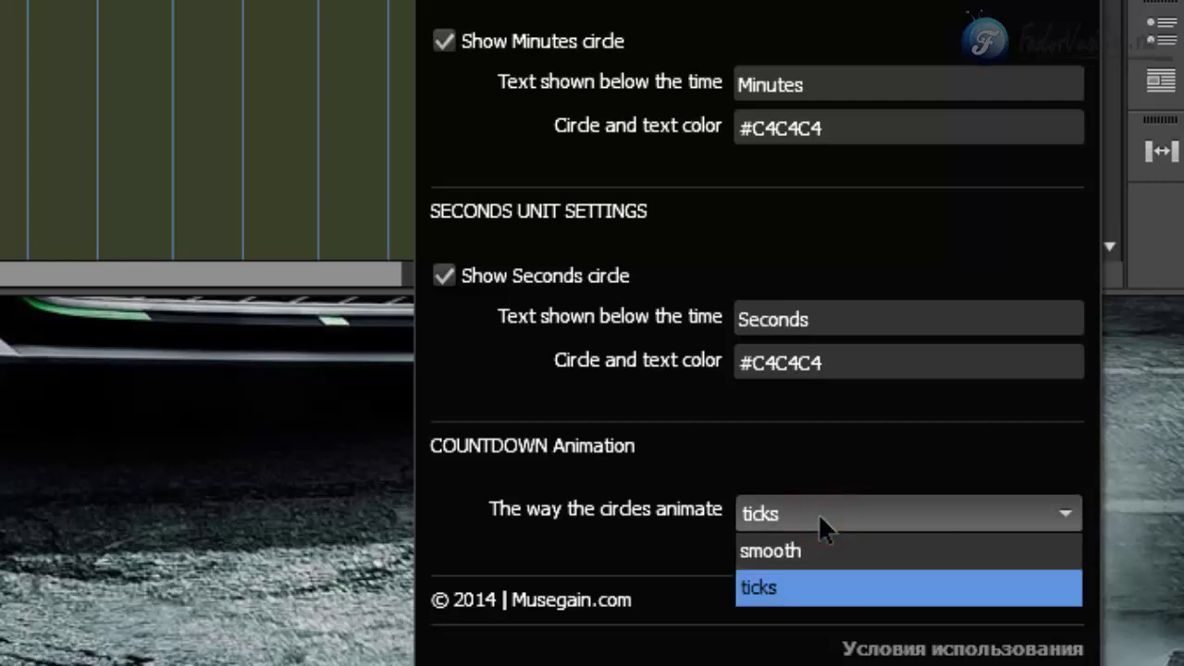
left_click(818, 511)
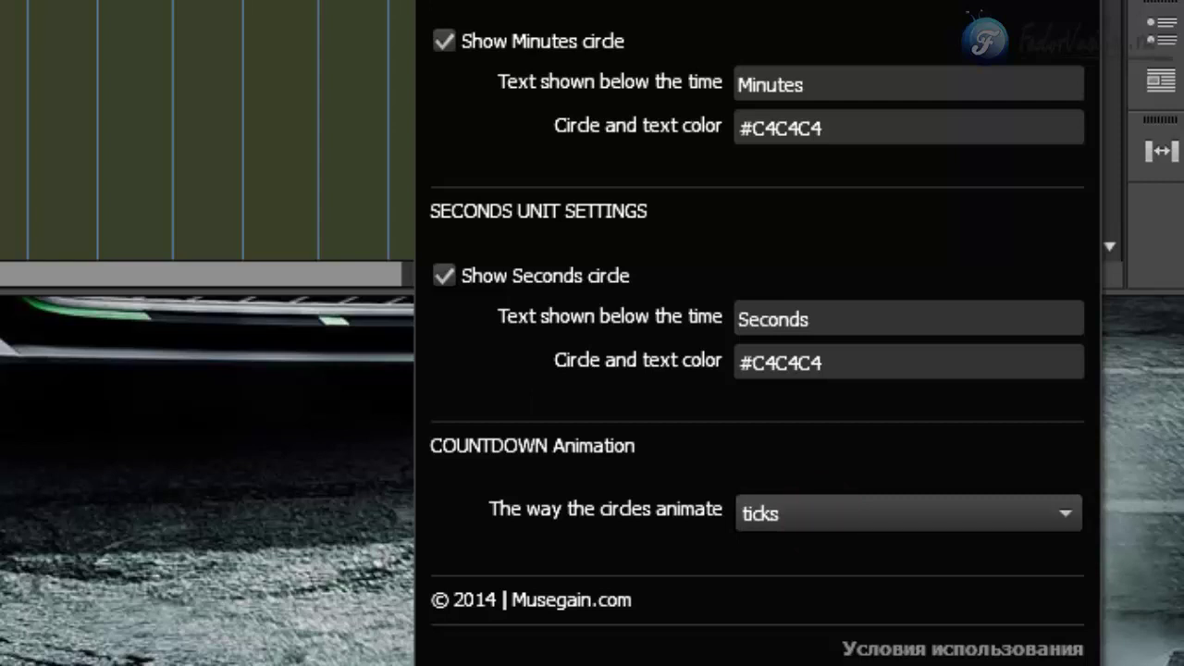
left_click(787, 518)
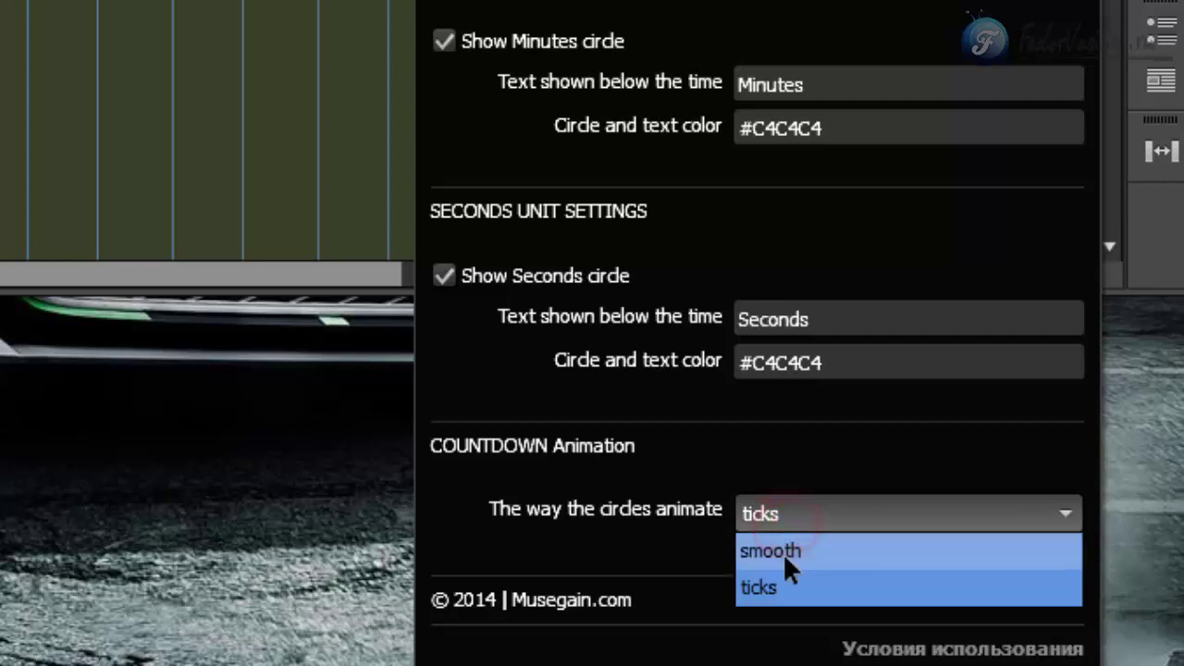
left_click(786, 552)
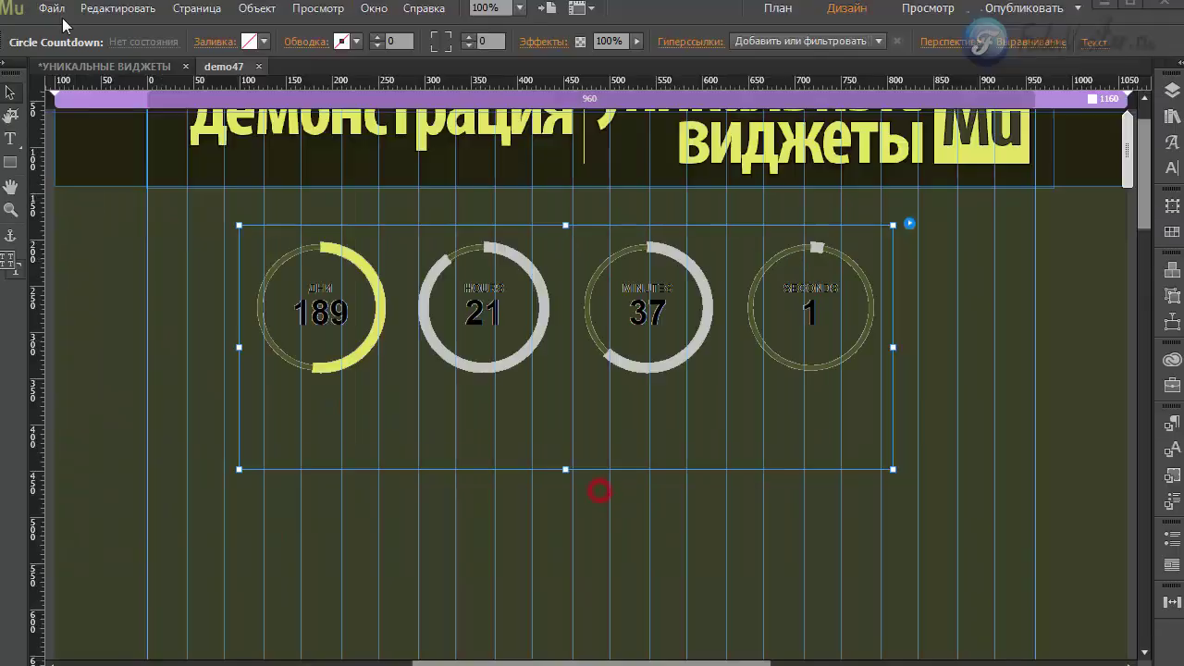
Preview the demo47 page in the browser and examine the text colour of the countdown's unit labels.
left_click(53, 8)
left_click(164, 326)
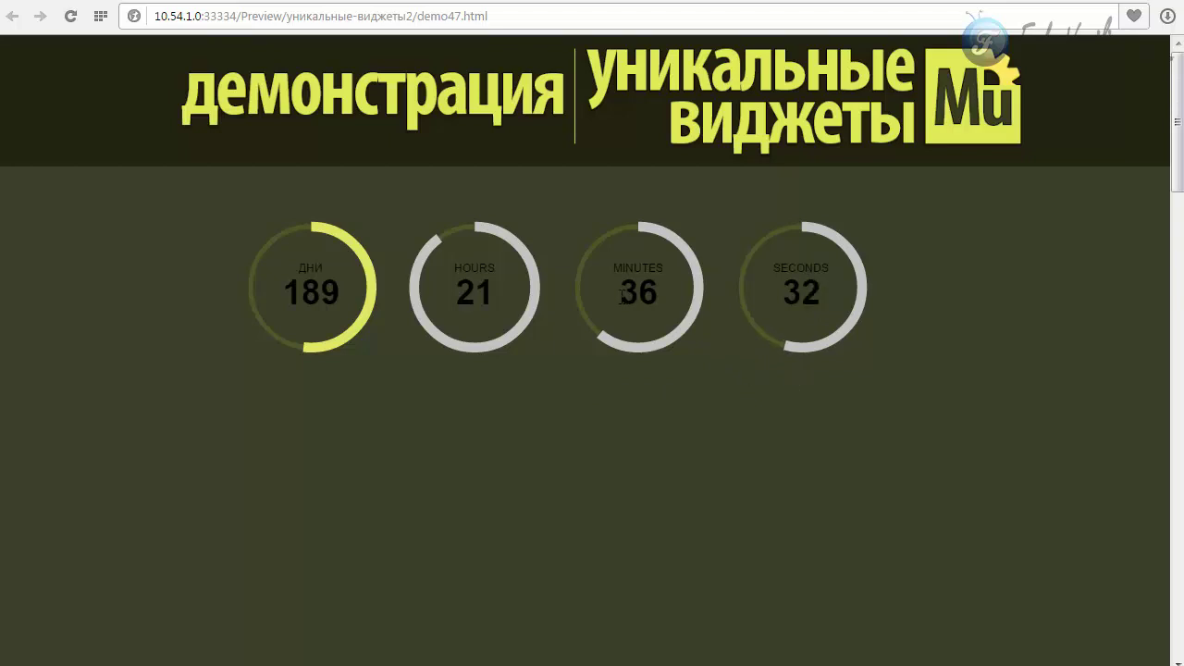
left_click_drag(322, 267, 294, 266)
left_click(312, 266)
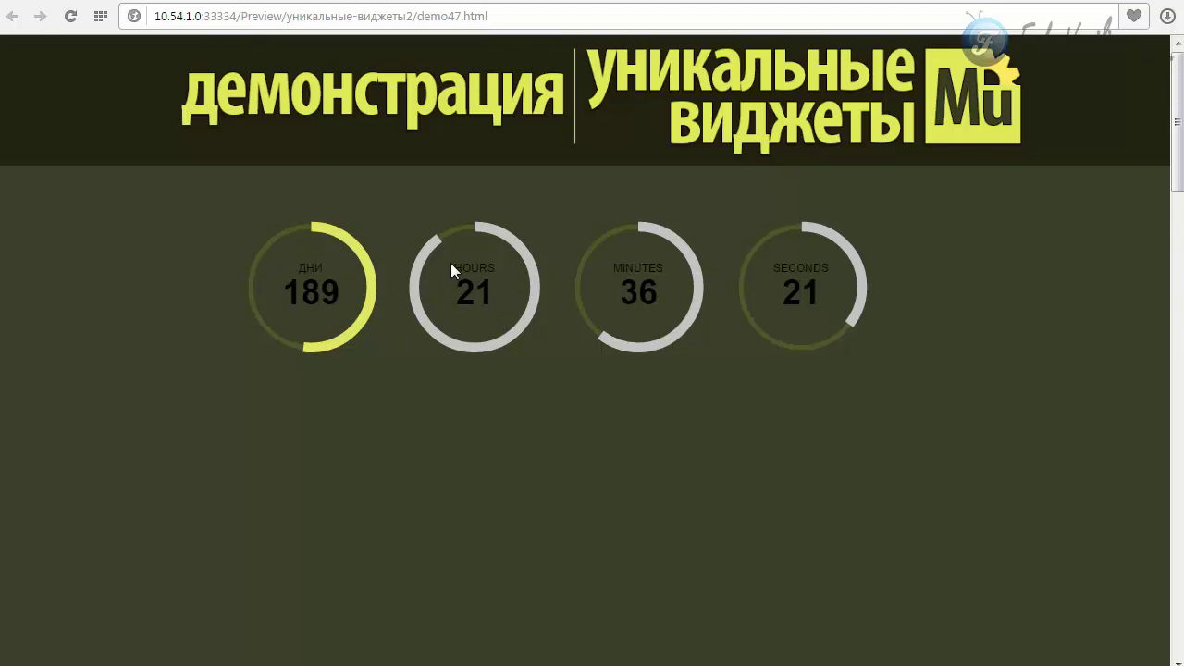
left_click_drag(453, 266, 488, 268)
left_click(317, 267)
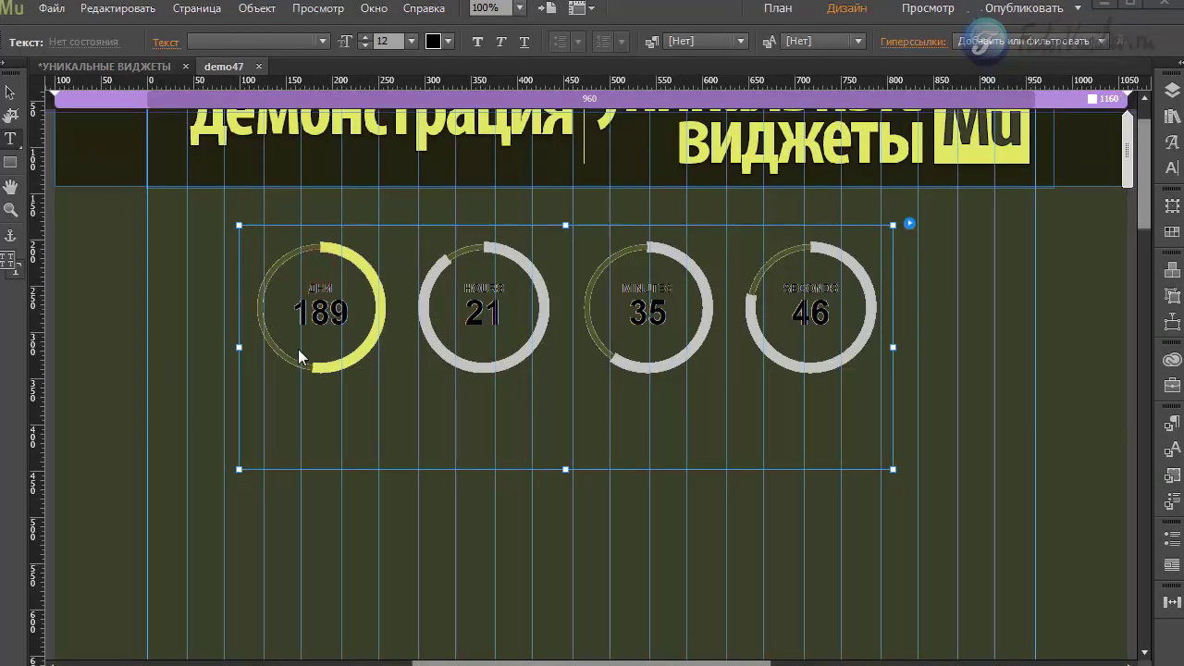
Set the countdown's text colour to the light yellow swatch with the Text tool and move the widget slightly right and up.
left_click(10, 137)
left_click(435, 45)
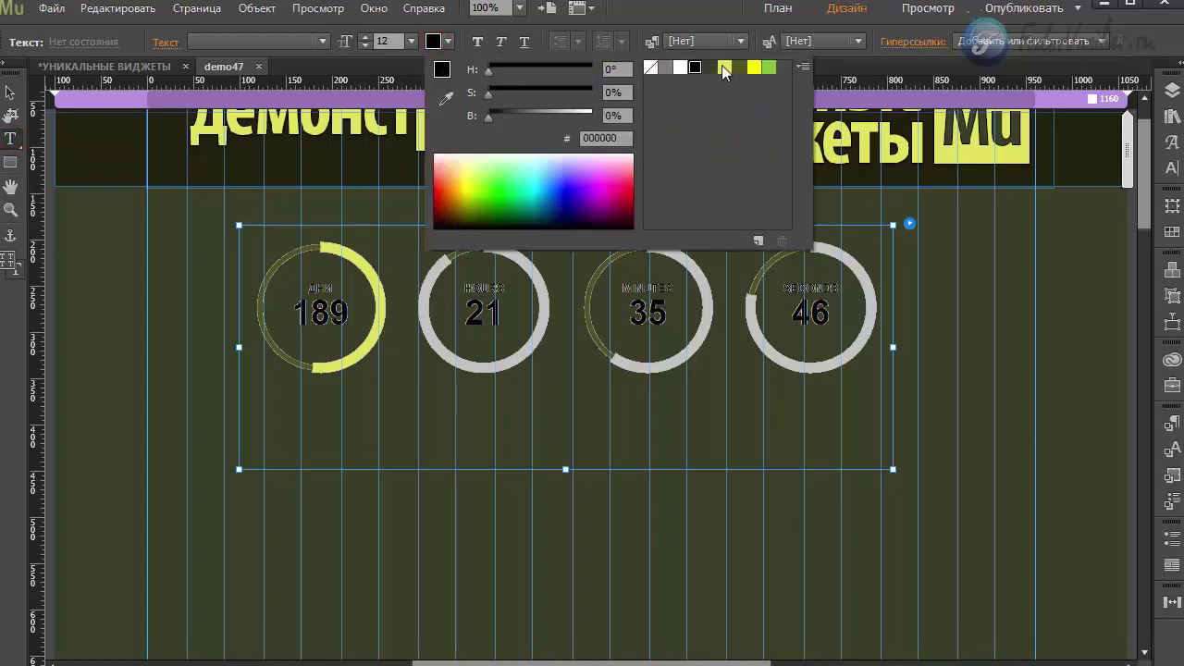
left_click(723, 67)
left_click(369, 366)
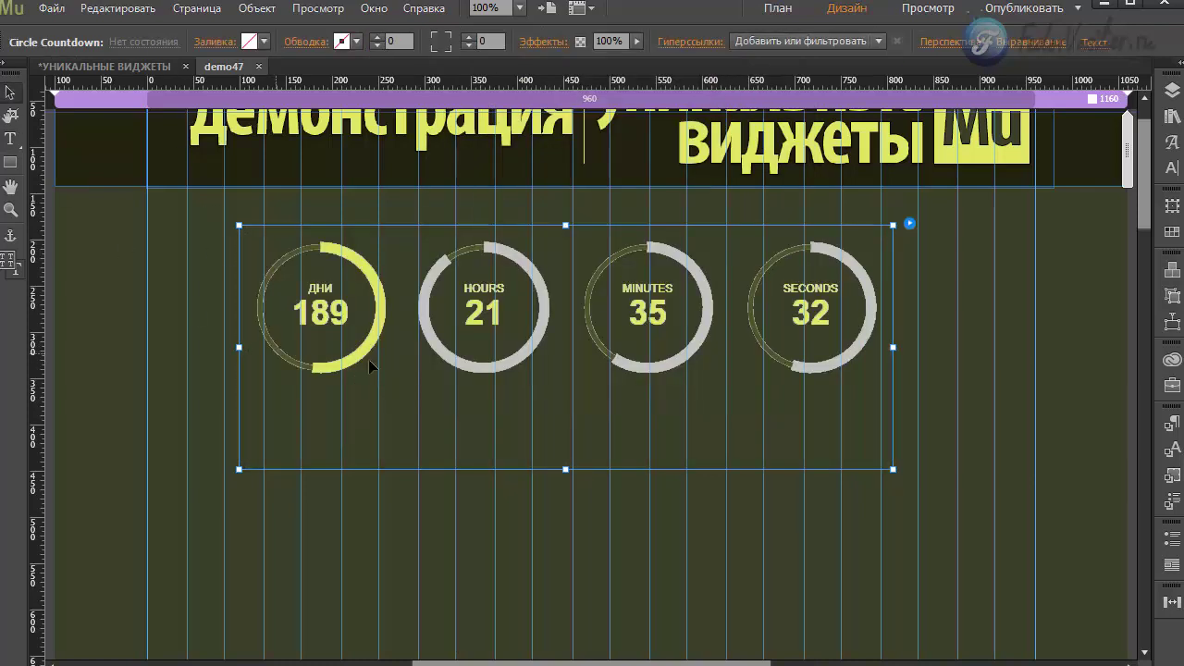
left_click_drag(463, 357, 487, 353)
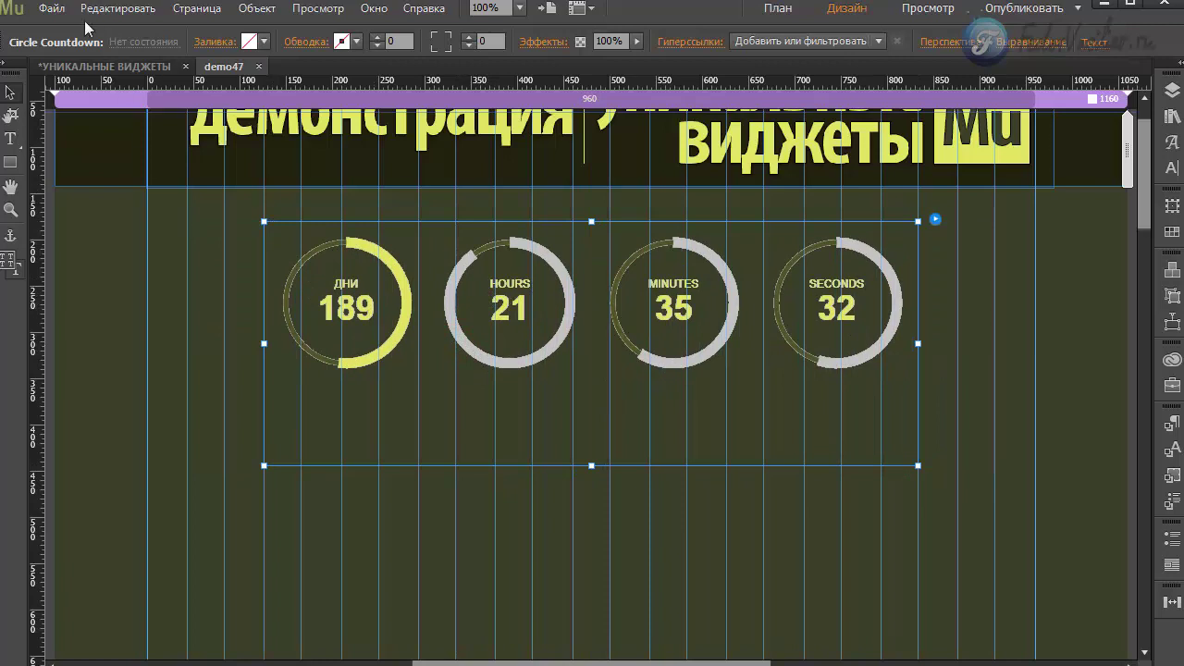
Preview the countdown with its light yellow text in the browser.
left_click(53, 8)
left_click(166, 345)
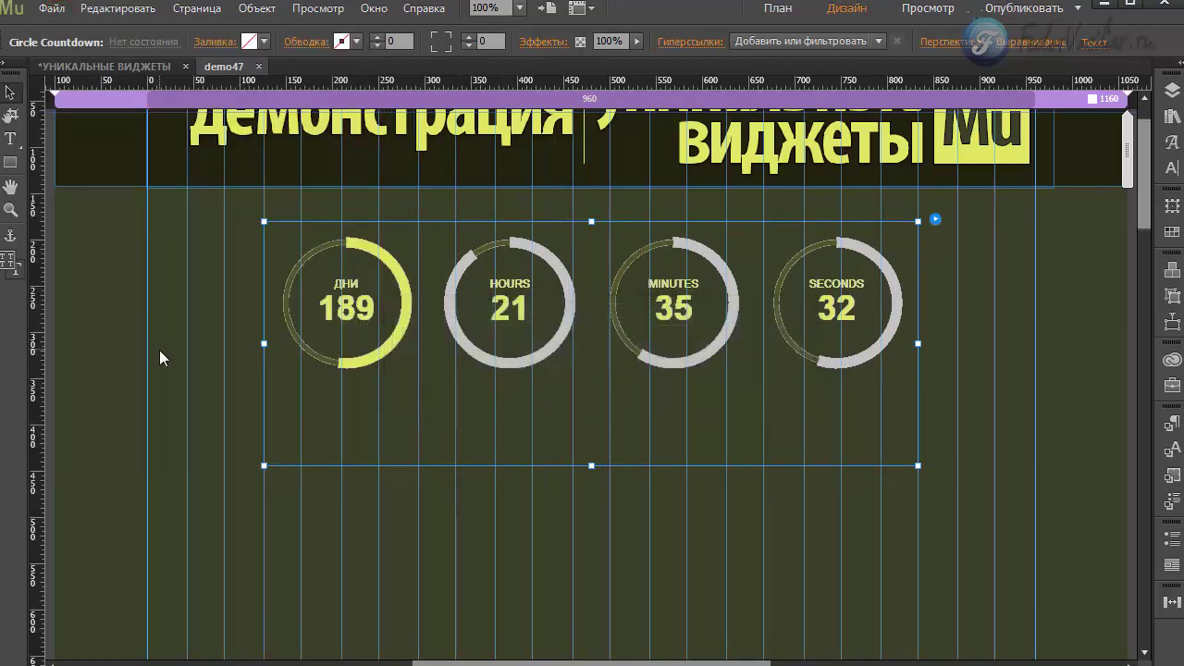